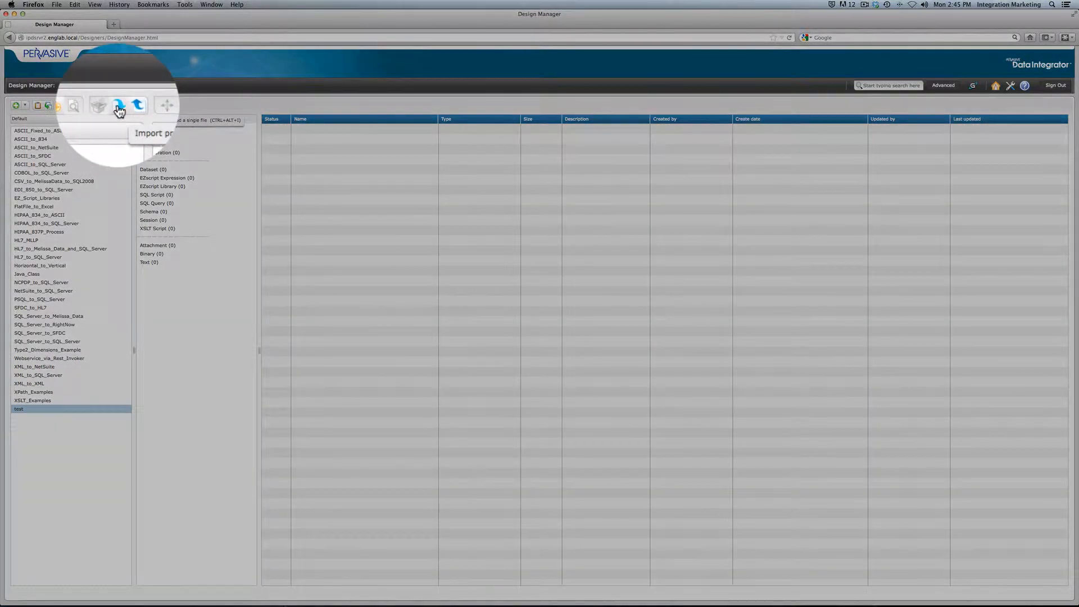
Step: Start a single-file import and choose HL725.master.ds.jsn from the Sample Files folder for upload
{"action": "left_click", "coordinate": [118, 107]}
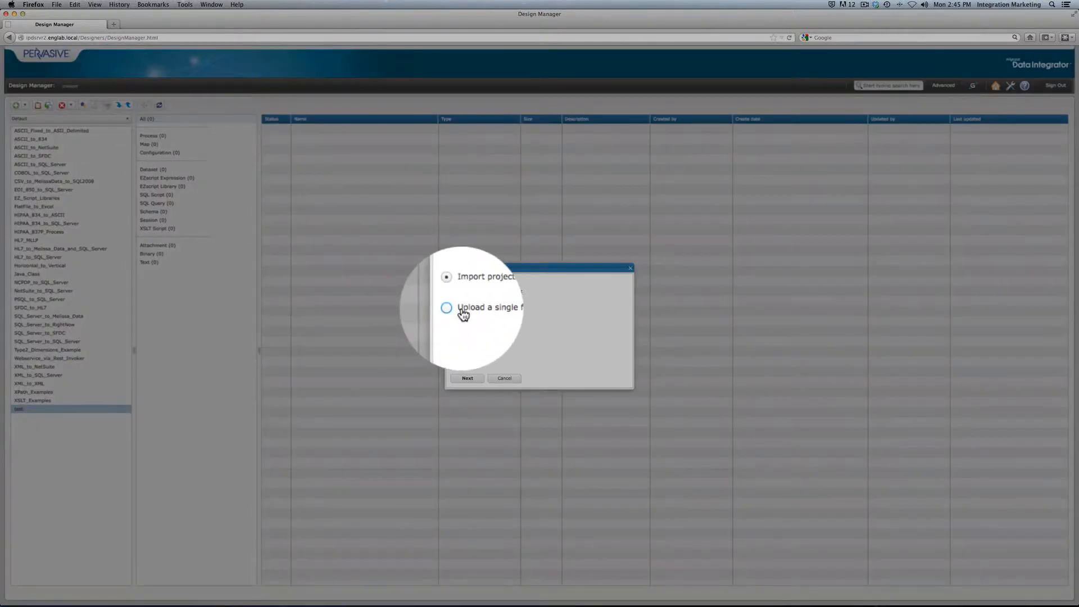
{"action": "left_click", "coordinate": [462, 311]}
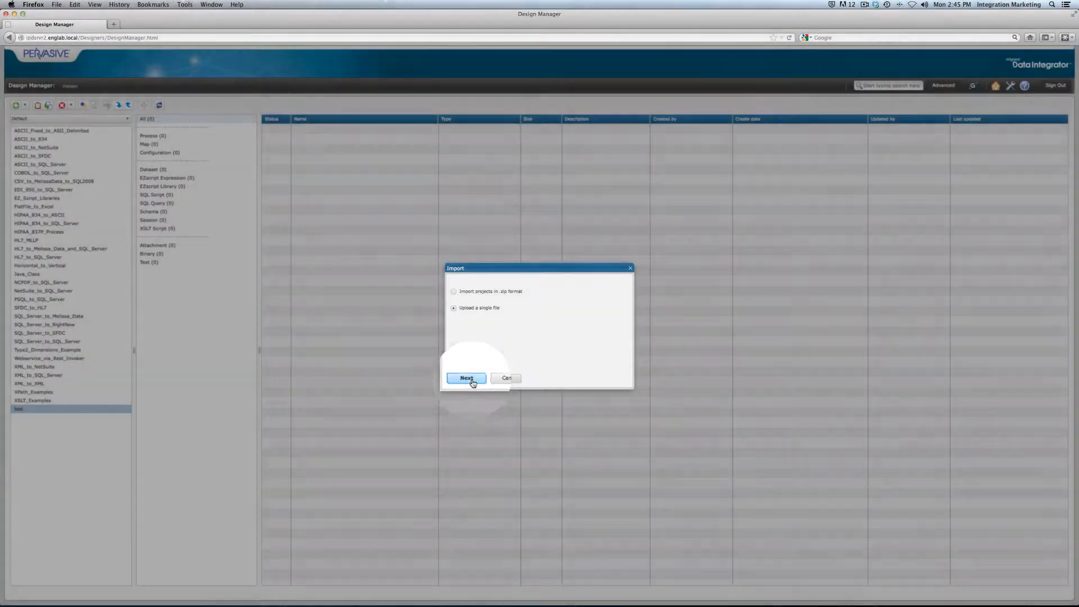
{"action": "left_click", "coordinate": [471, 380]}
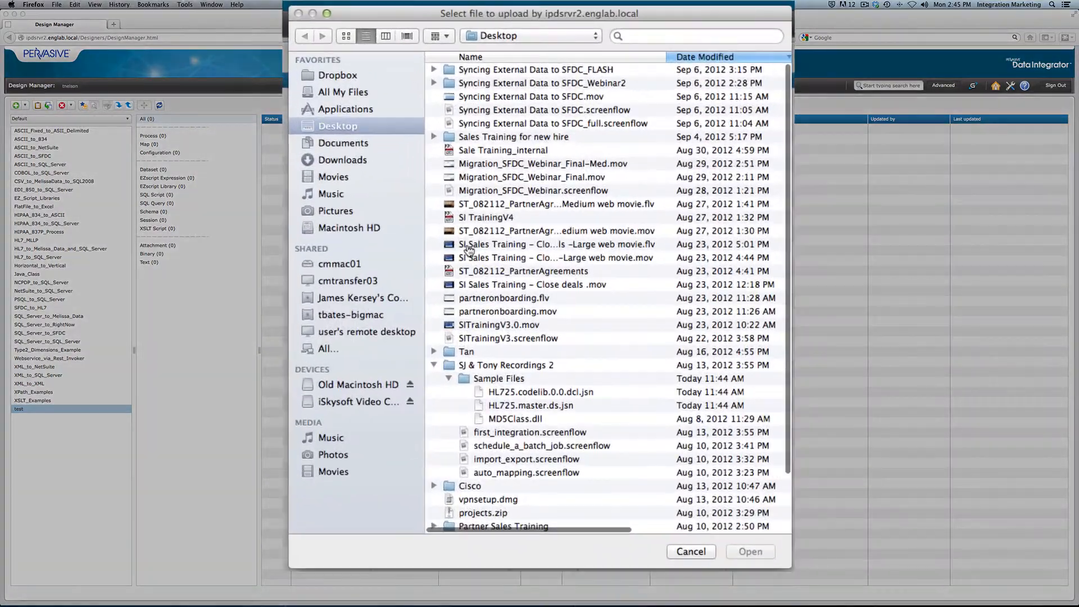
{"action": "left_click", "coordinate": [496, 406]}
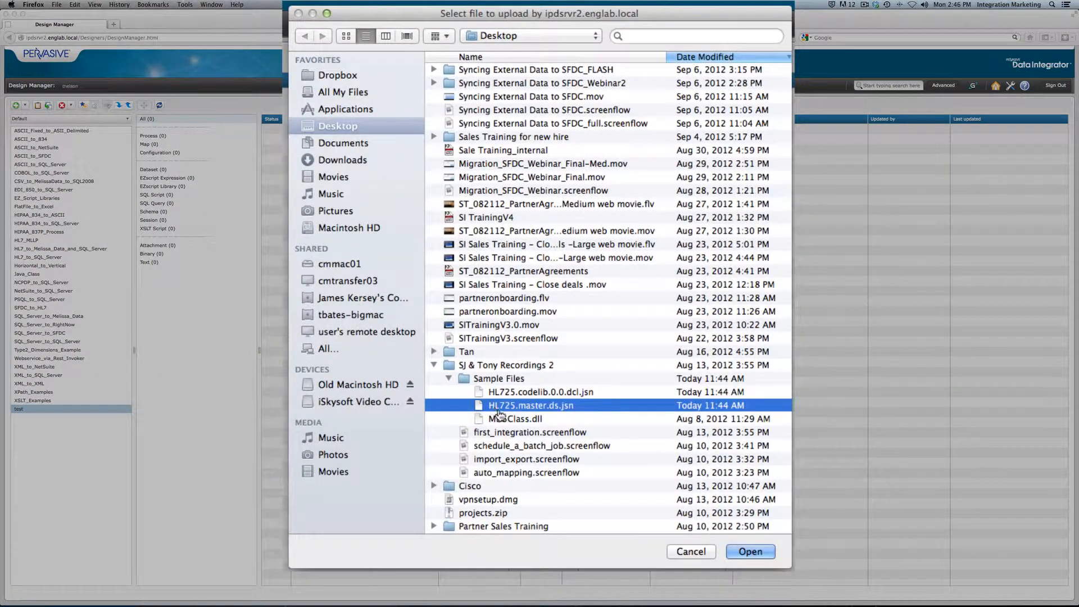
{"action": "left_click", "coordinate": [751, 552]}
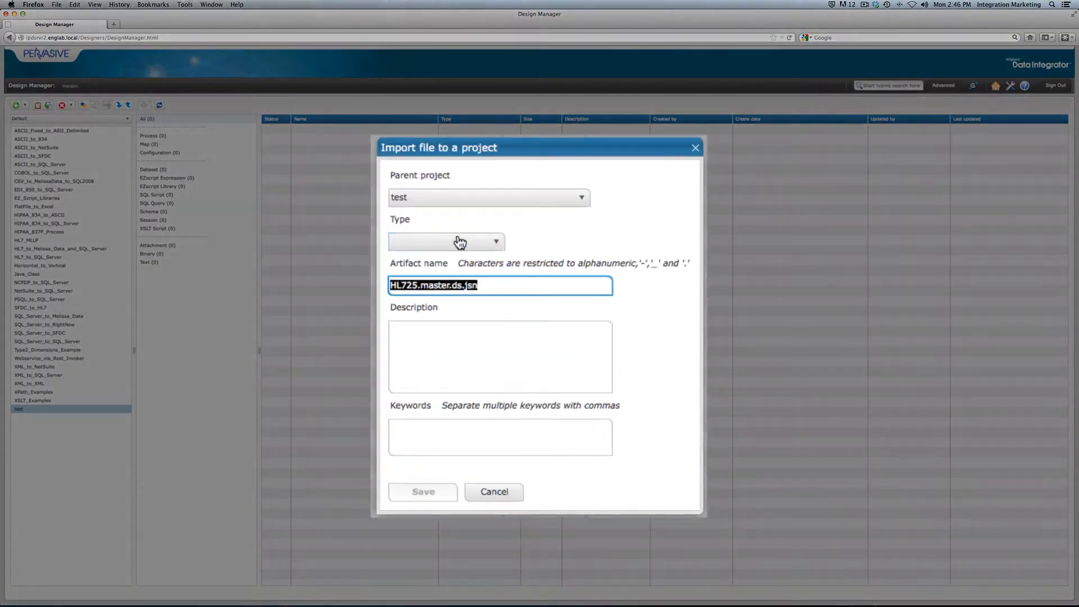
Step: Save the imported file as a Schema artifact named test_Master_Schema in the test project, and view its record structure
{"action": "left_click", "coordinate": [501, 281]}
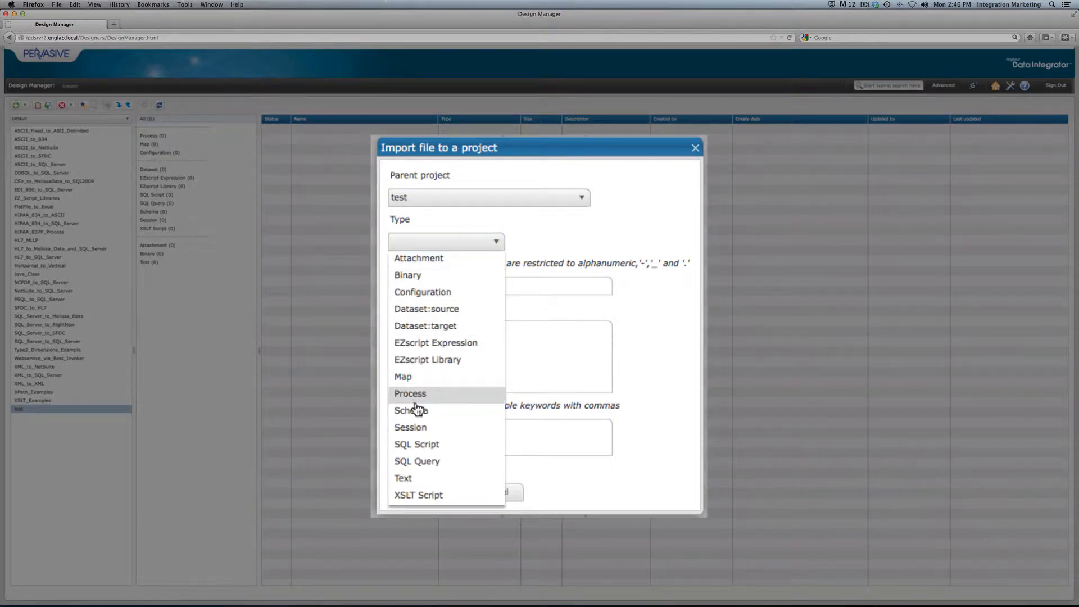
{"action": "left_click", "coordinate": [417, 411]}
{"action": "left_click_drag", "start_coordinate": [532, 287], "coordinate": [390, 285]}
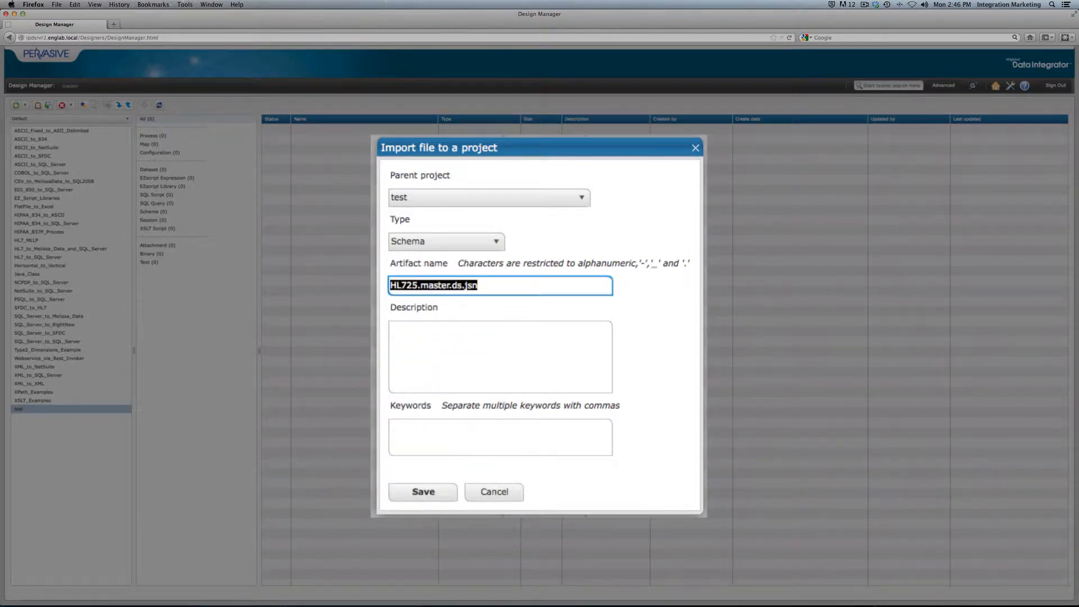
{"action": "type", "text": "test"}
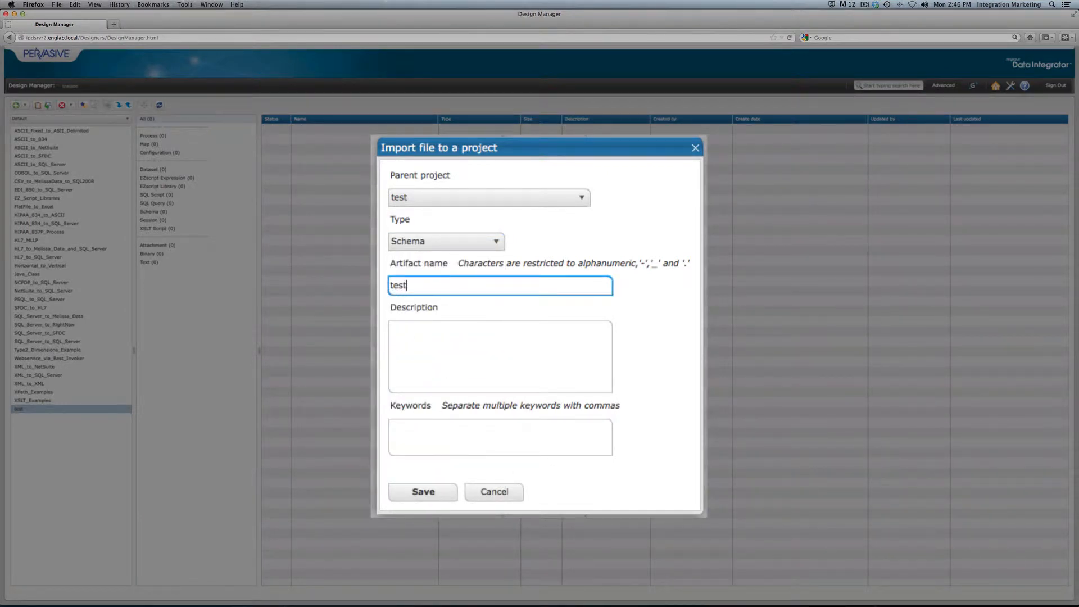
{"action": "type", "text": "_Master_Schema"}
{"action": "left_click", "coordinate": [429, 493]}
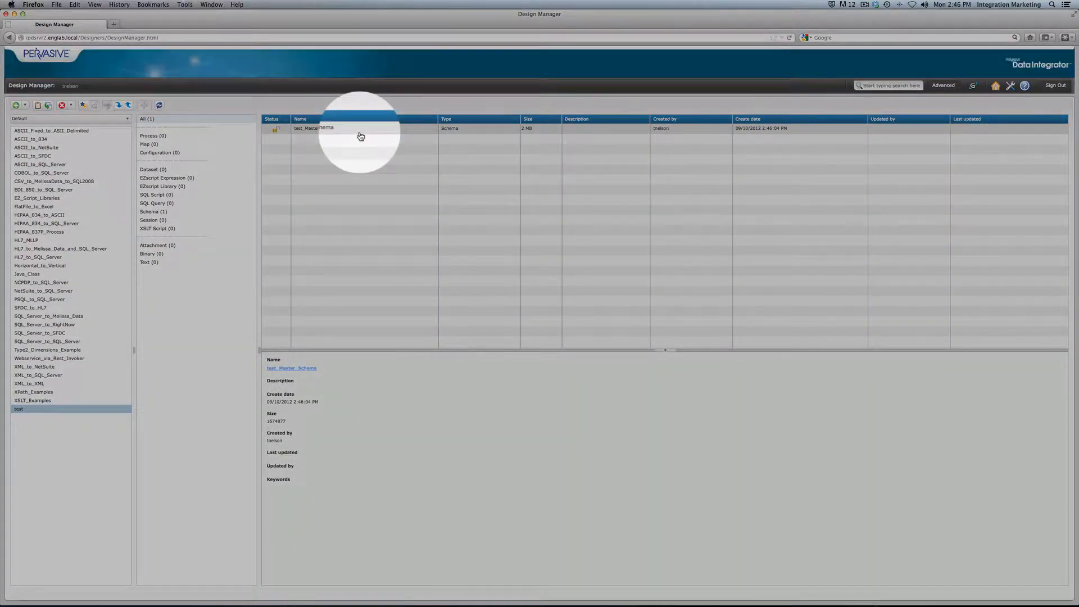
{"action": "double_click", "coordinate": [360, 136]}
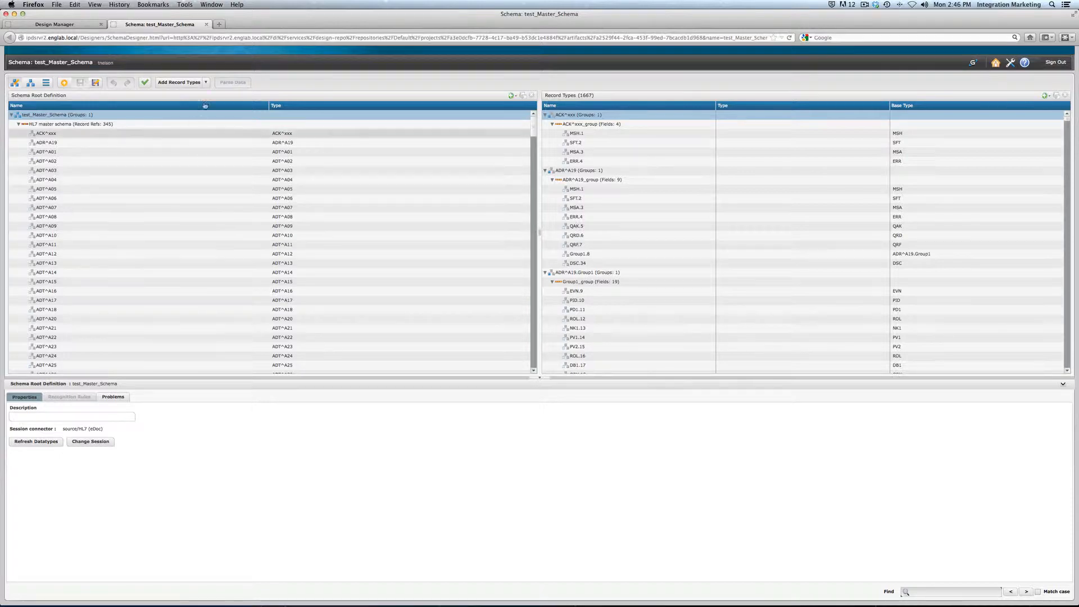
{"action": "left_click", "coordinate": [207, 25]}
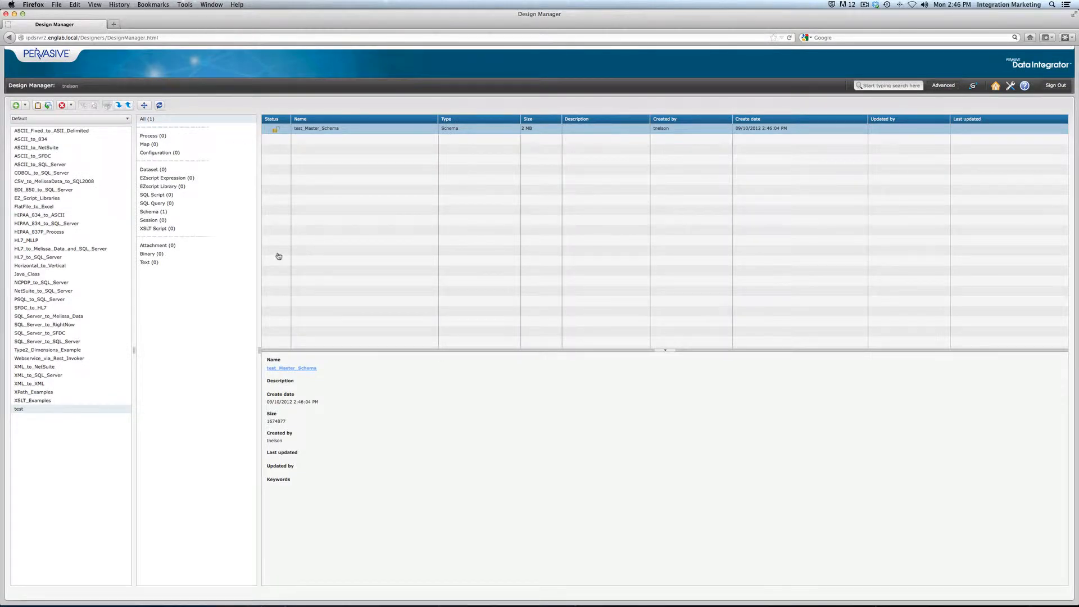
Step: Add a new schema named test_ADT_A04_schema to the test project and open it in the designer
{"action": "left_click", "coordinate": [17, 105]}
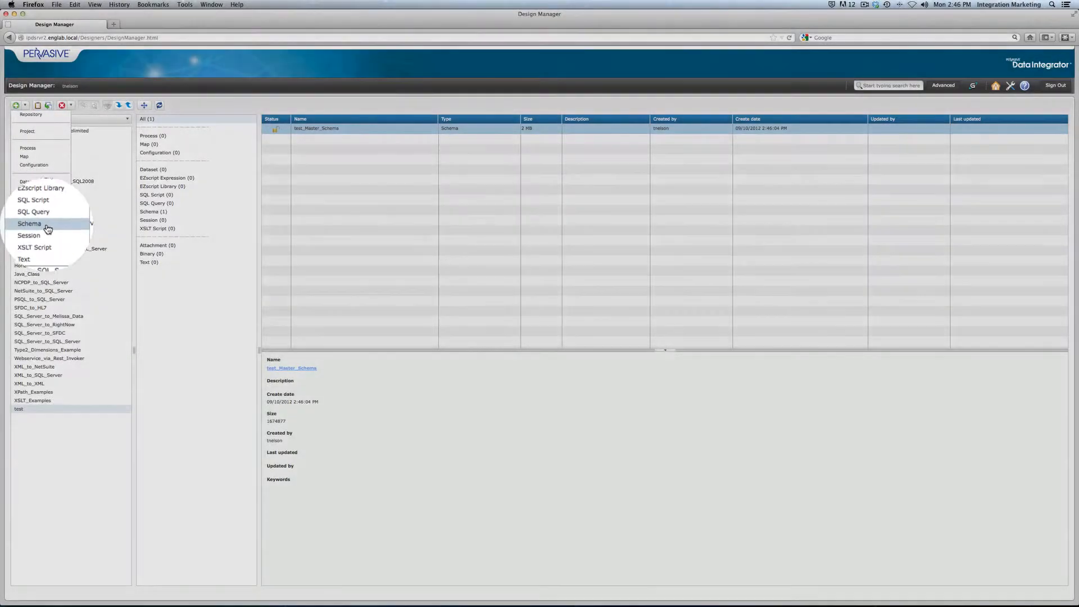
{"action": "left_click", "coordinate": [67, 225]}
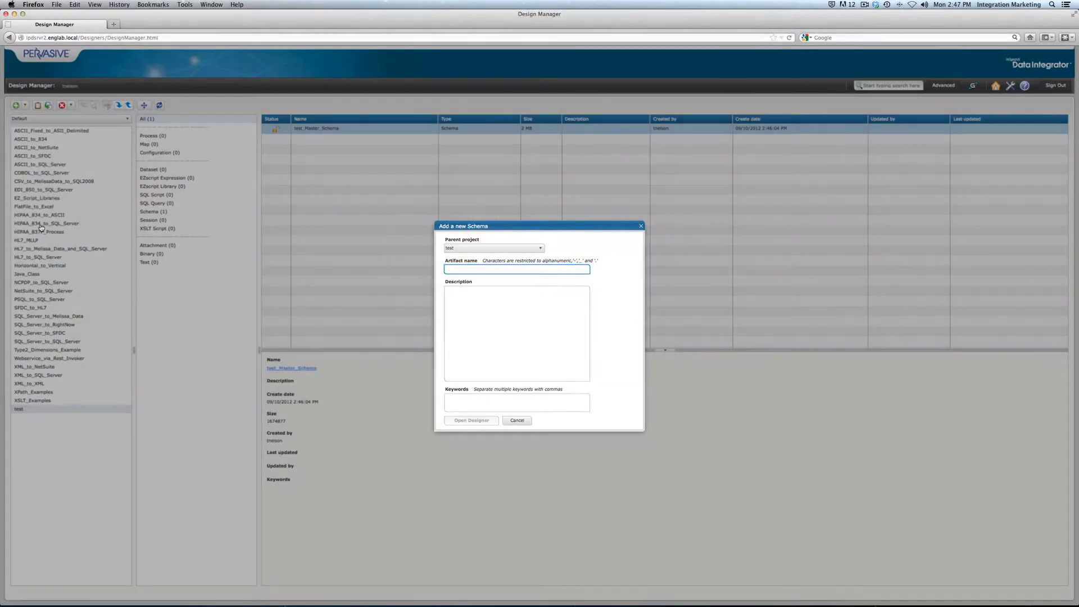
{"action": "type", "text": "tes"}
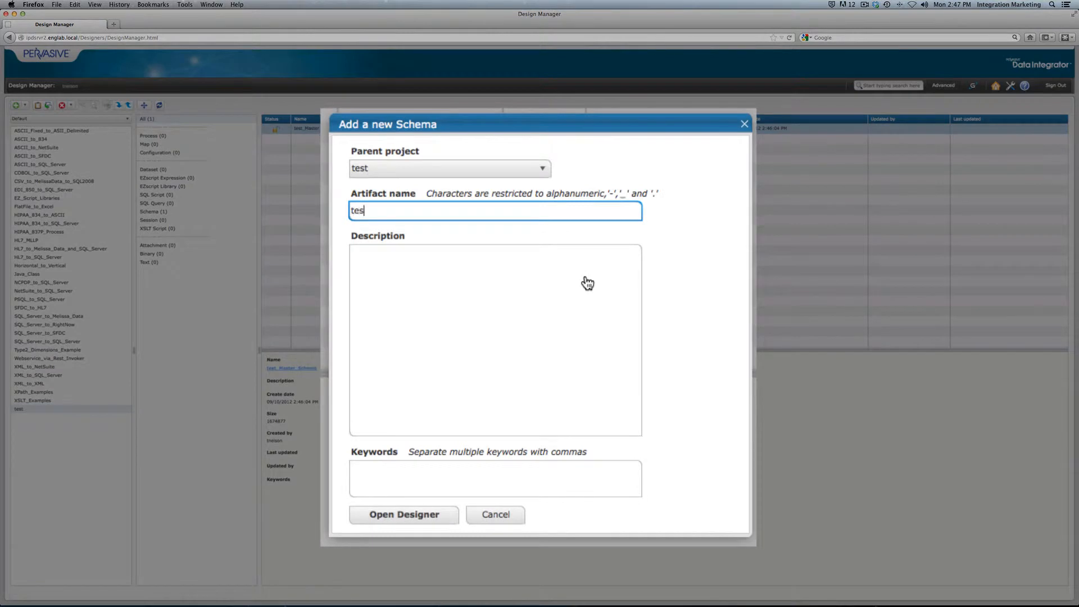
{"action": "type", "text": "t_ADT_A04"}
{"action": "left_click", "coordinate": [432, 528]}
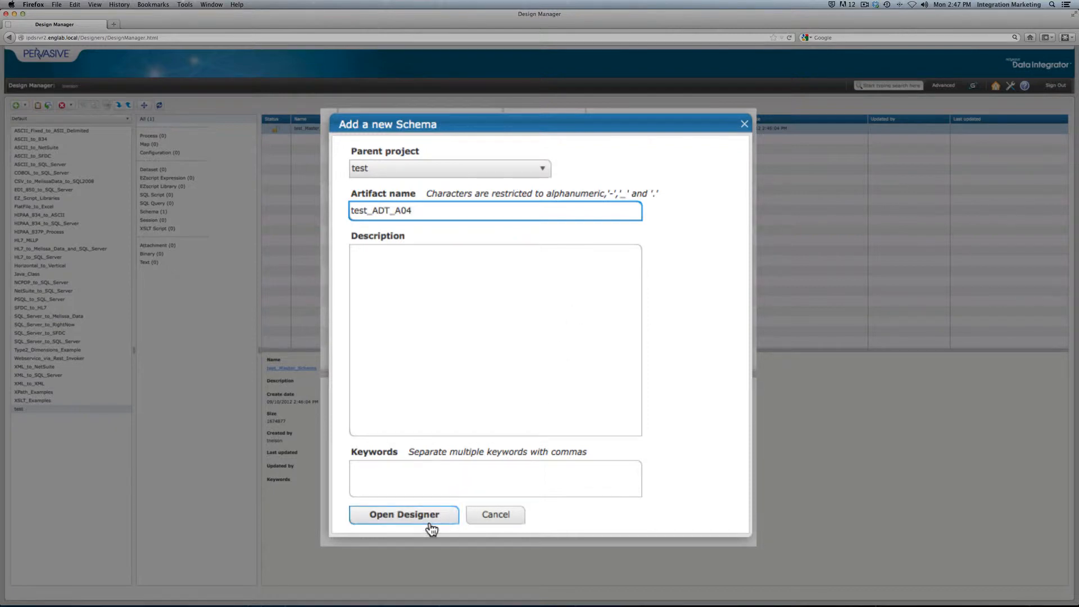
{"action": "type", "text": "T_A04_schem"}
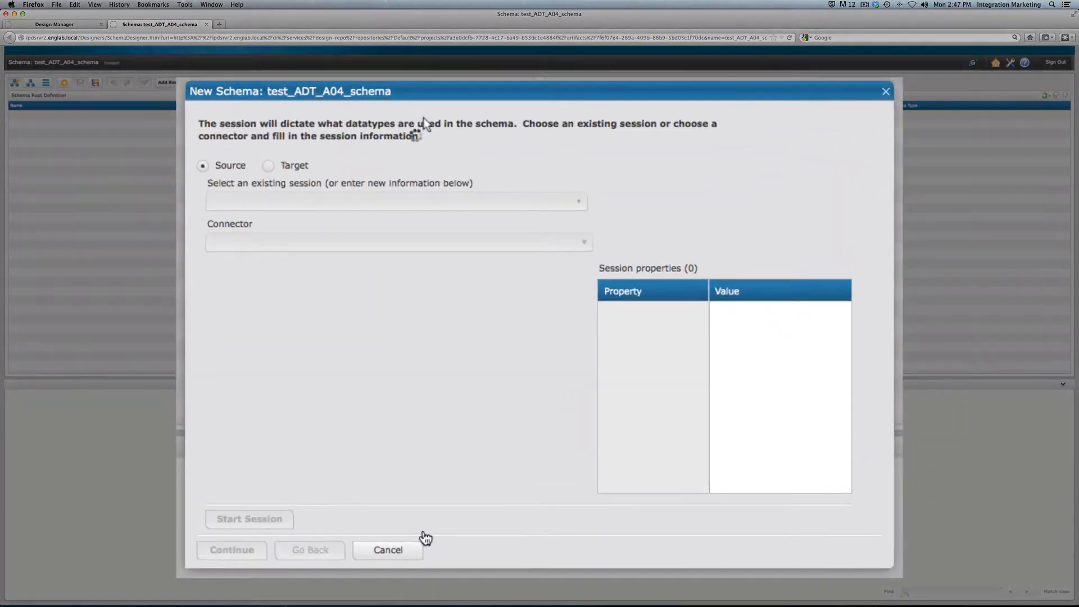
Step: Start a source session for the new schema with the HL7 (eDoc) connector and continue to the creation options
{"action": "left_click", "coordinate": [381, 253]}
{"action": "scroll", "coordinate": [311, 282], "scroll_direction": "down", "scroll_amount": 10}
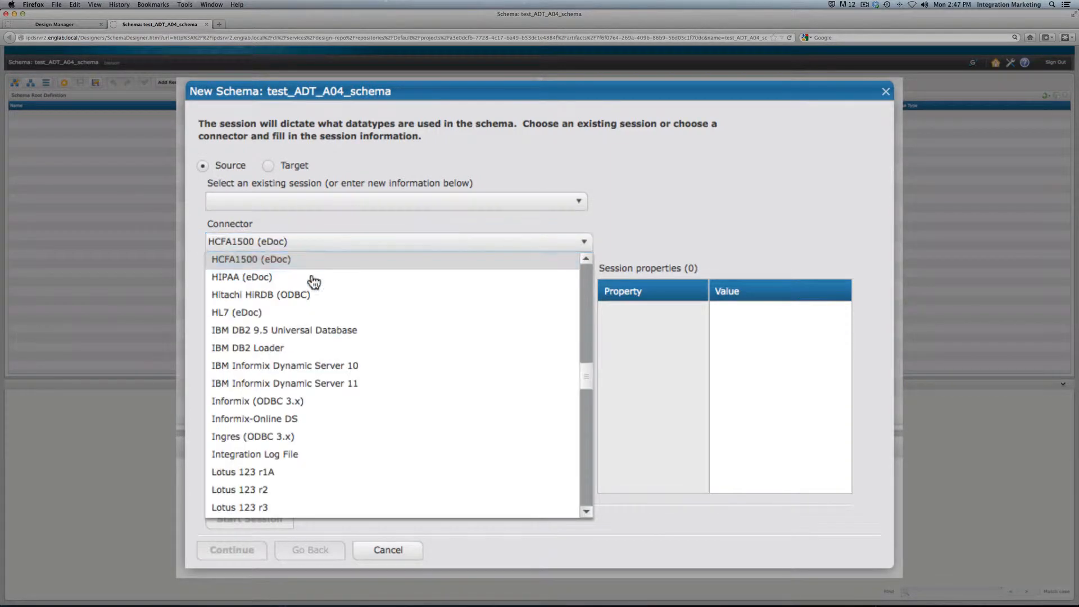
{"action": "left_click", "coordinate": [287, 321]}
{"action": "left_click", "coordinate": [212, 523]}
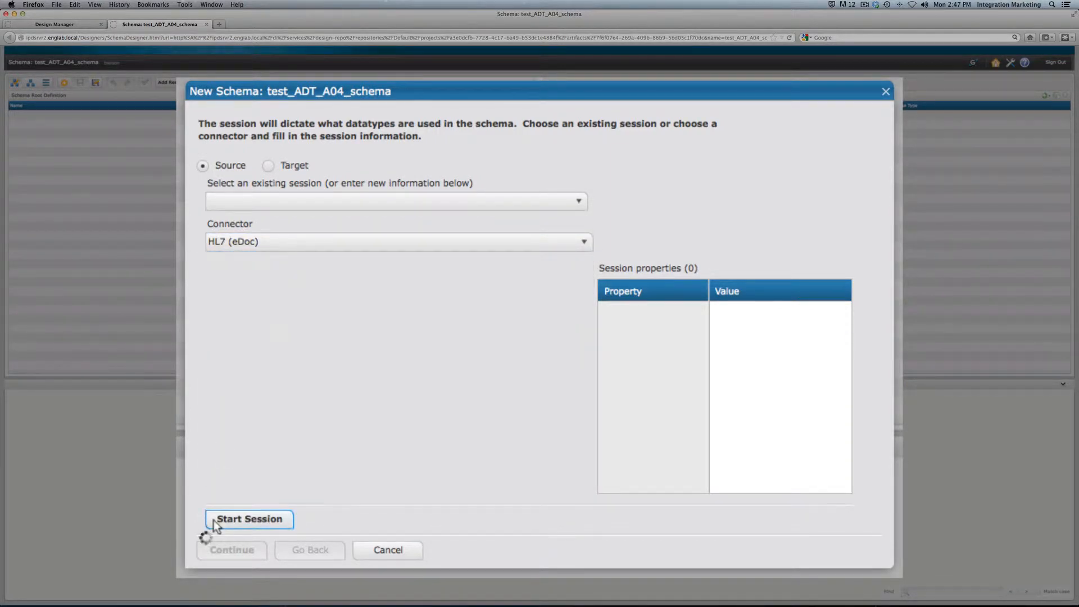
{"action": "left_click", "coordinate": [223, 554]}
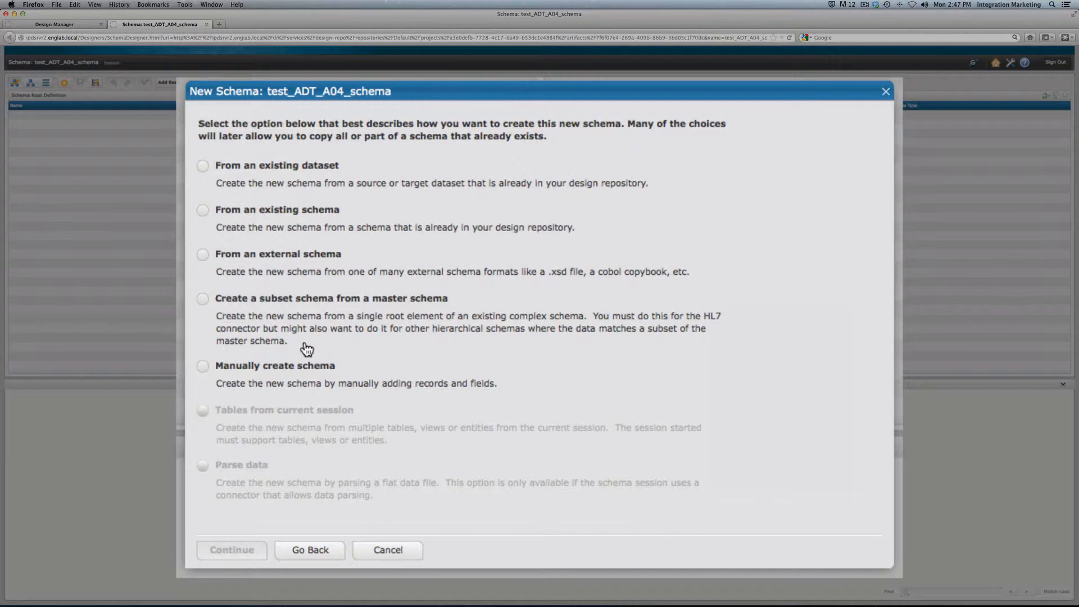
Step: Choose to create a subset schema from a master schema, using test_Master_Schema as the master
{"action": "left_click", "coordinate": [244, 302]}
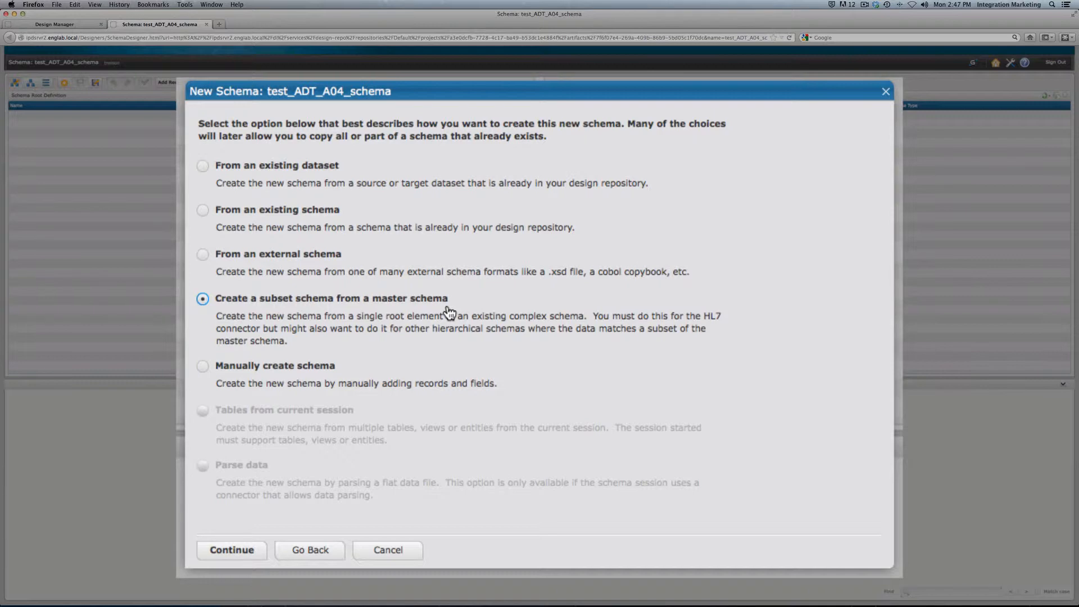
{"action": "left_click", "coordinate": [228, 553]}
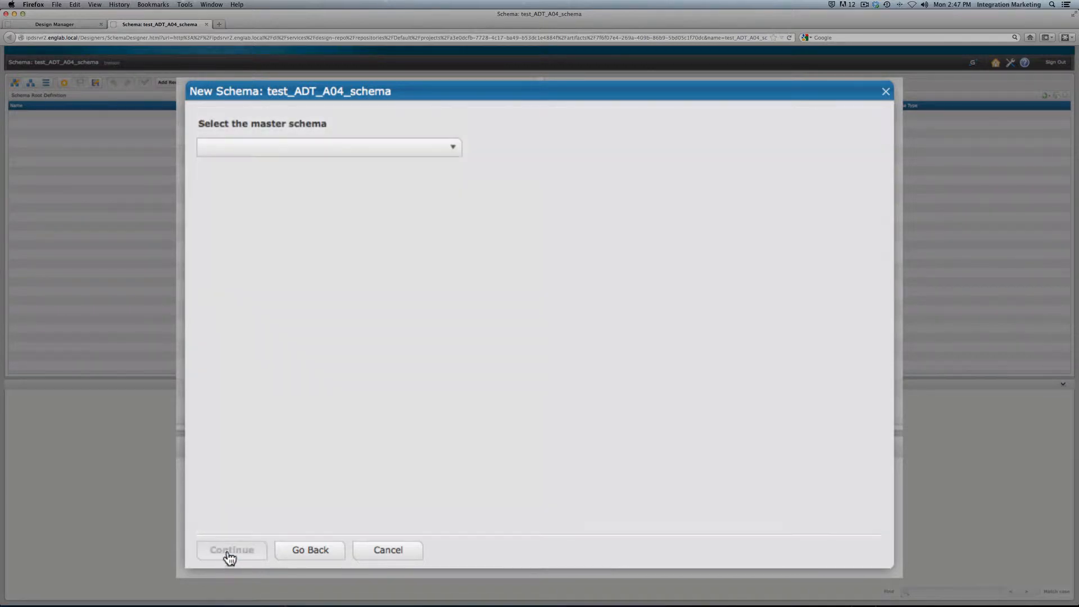
{"action": "left_click", "coordinate": [345, 151]}
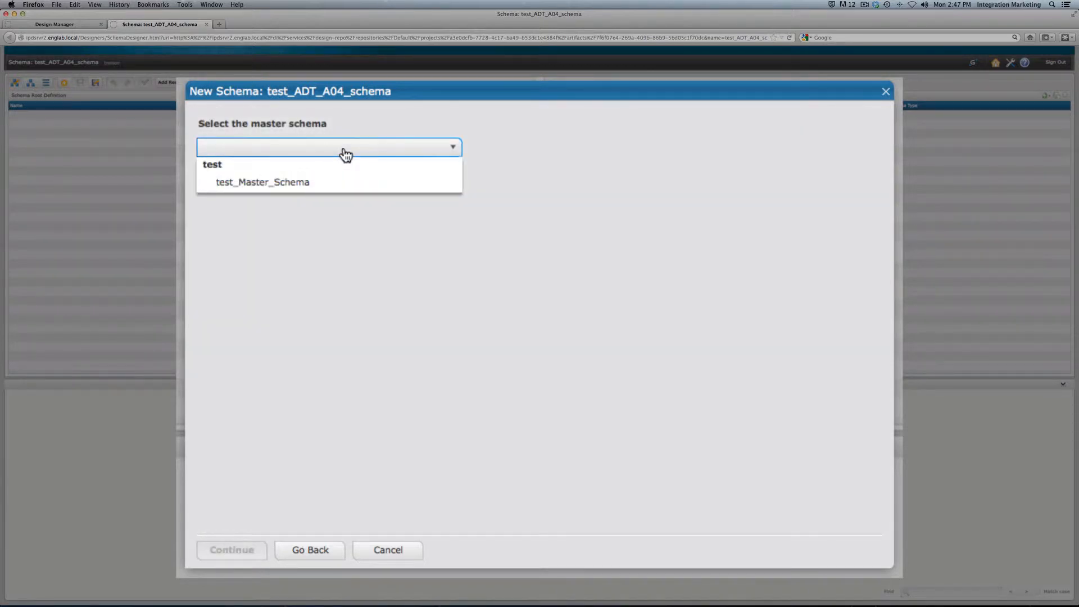
{"action": "left_click", "coordinate": [327, 185]}
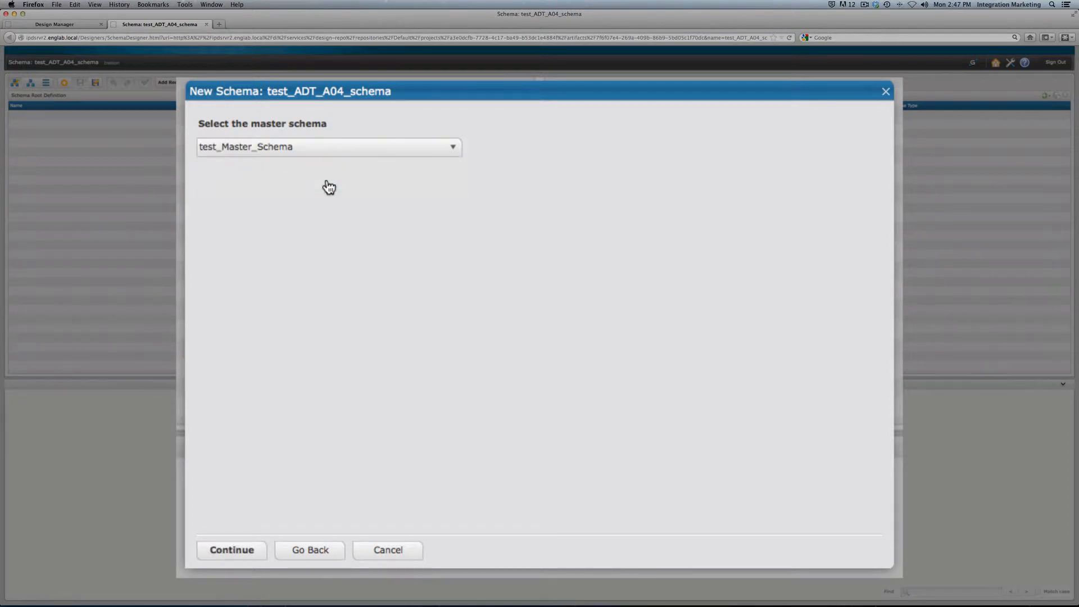
{"action": "left_click", "coordinate": [225, 551]}
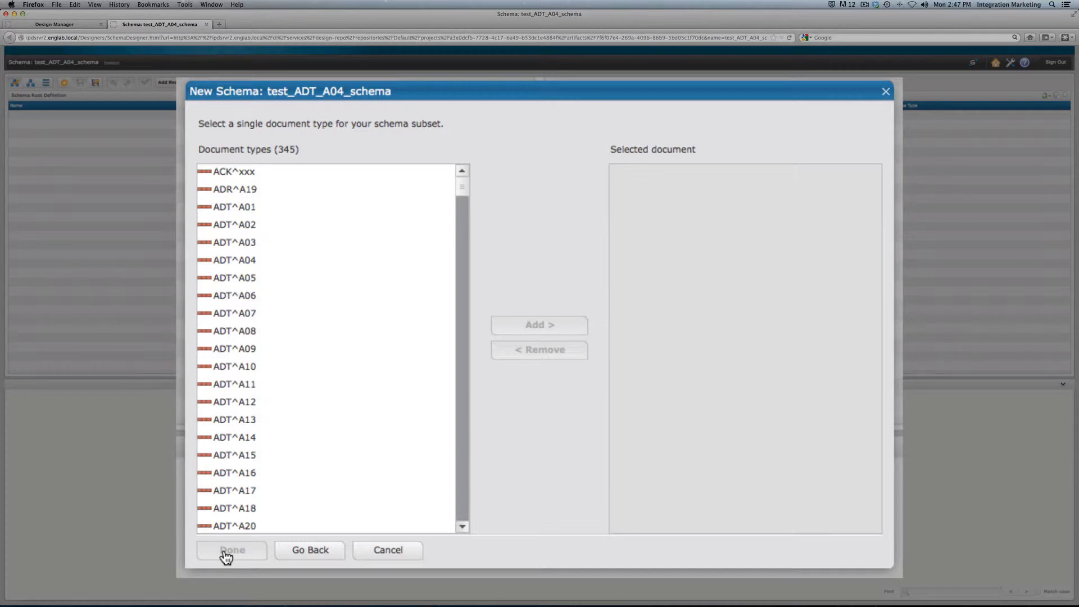
Step: Add ADT^A04 as the document type for the schema subset and finish creating the schema
{"action": "left_click", "coordinate": [259, 266]}
{"action": "left_click", "coordinate": [528, 329]}
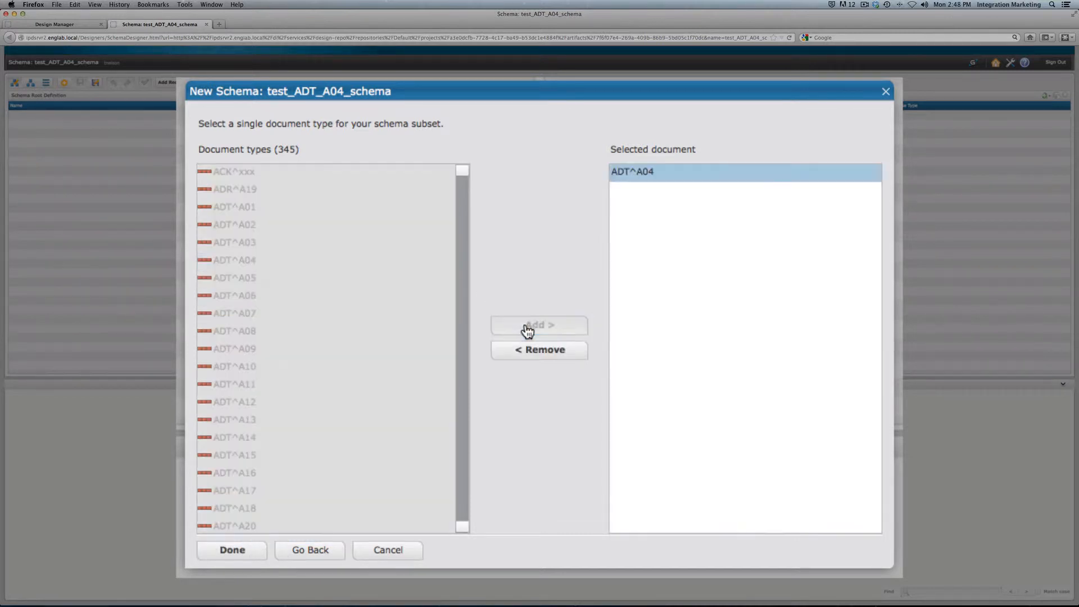
{"action": "left_click", "coordinate": [205, 551]}
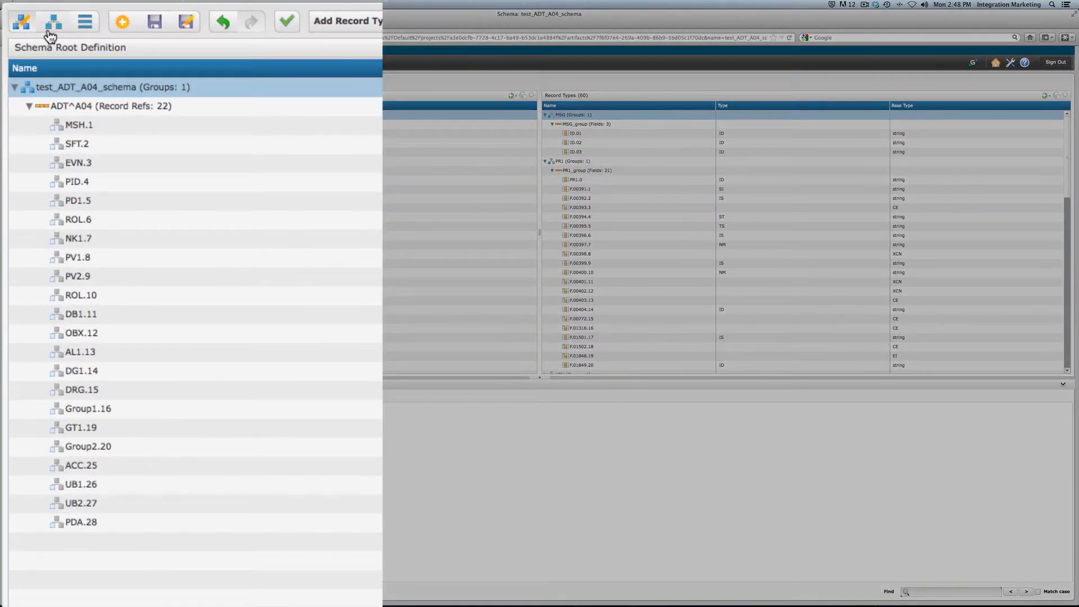
Step: Examine the schema hierarchy in Schema View, including the MSG_group fields under F.00009.9
{"action": "left_click", "coordinate": [53, 31]}
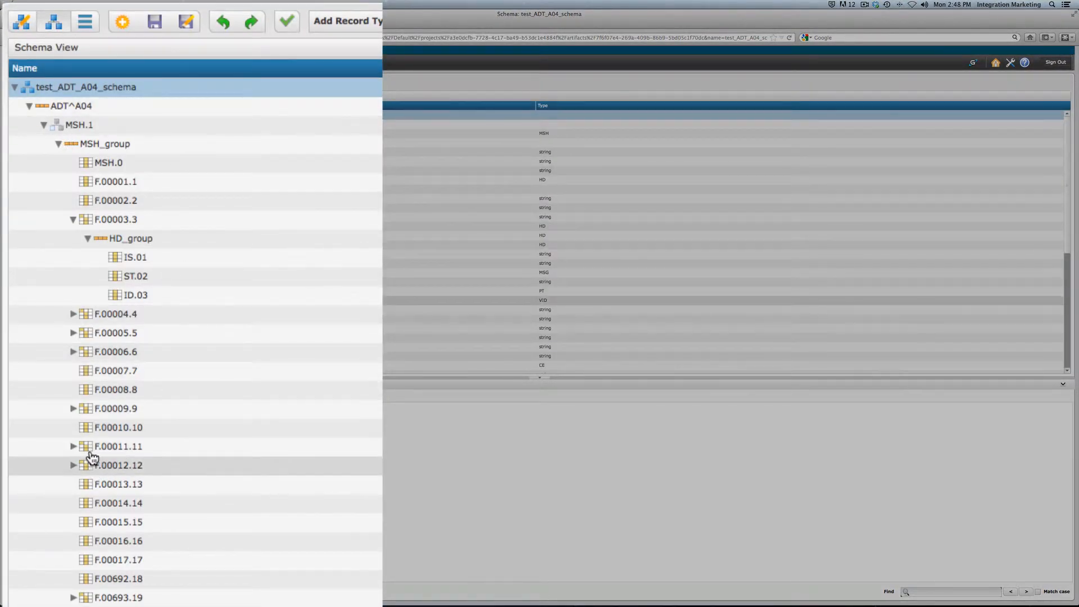
{"action": "left_click", "coordinate": [73, 409]}
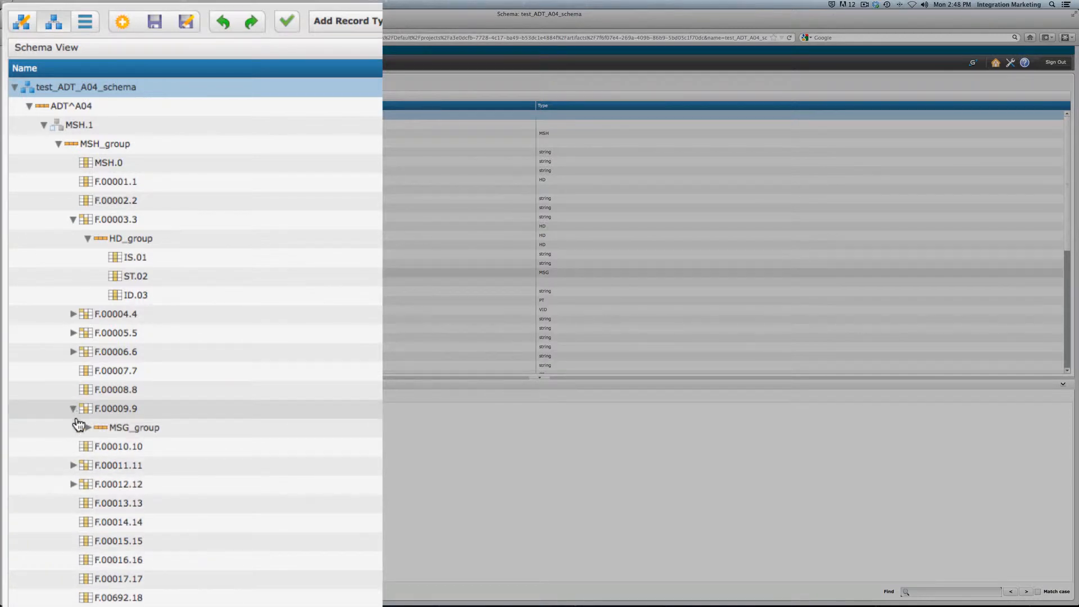
{"action": "left_click", "coordinate": [88, 429]}
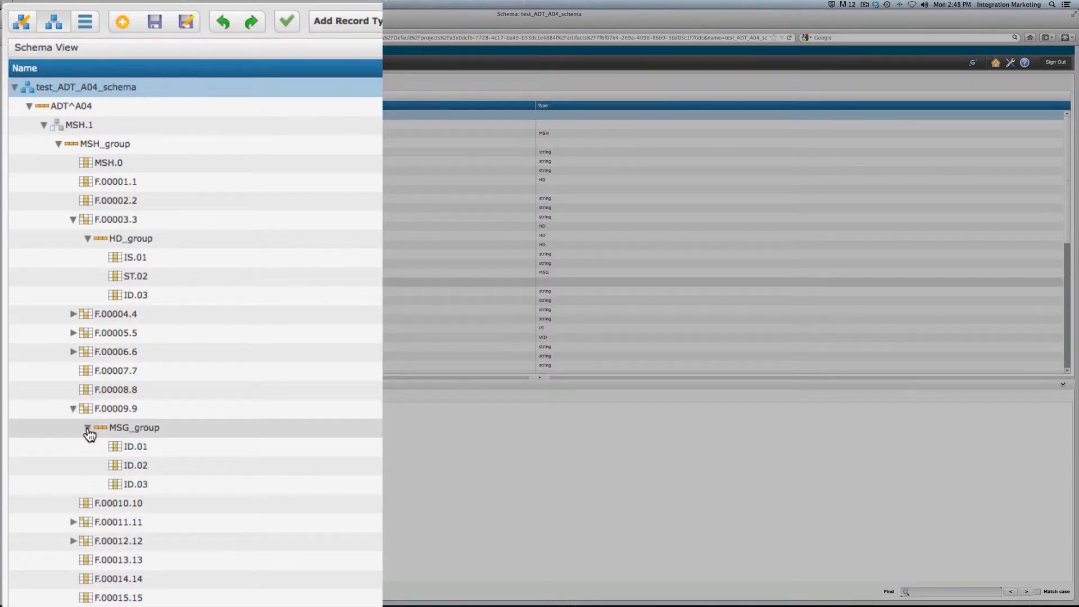
{"action": "left_click", "coordinate": [87, 428]}
{"action": "left_click", "coordinate": [73, 409]}
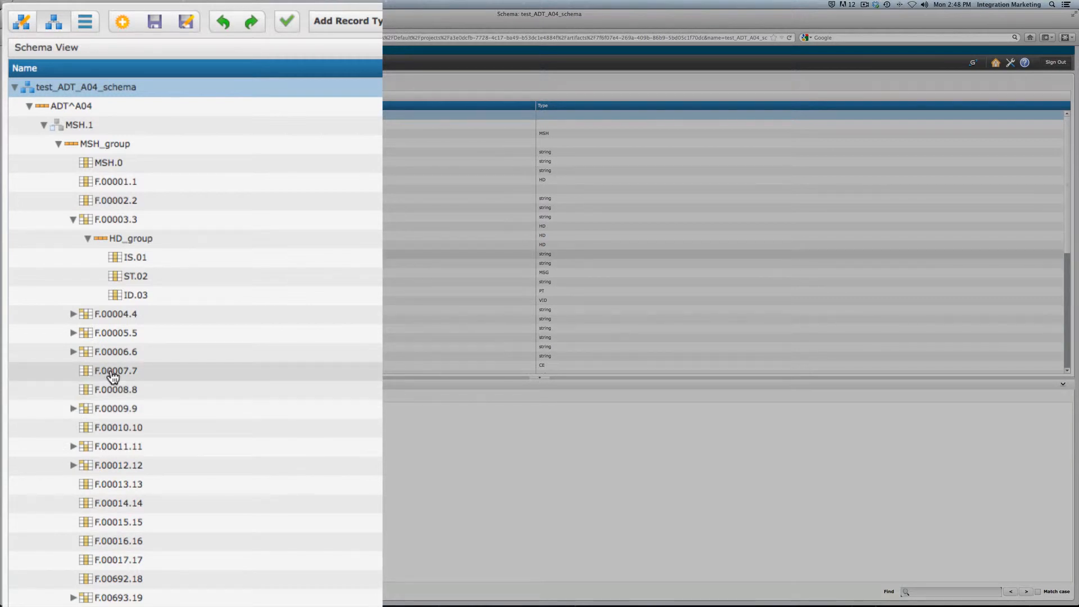
Step: Return to the schema's editing view, save test_ADT_A04_schema and close its designer
{"action": "left_click", "coordinate": [21, 21]}
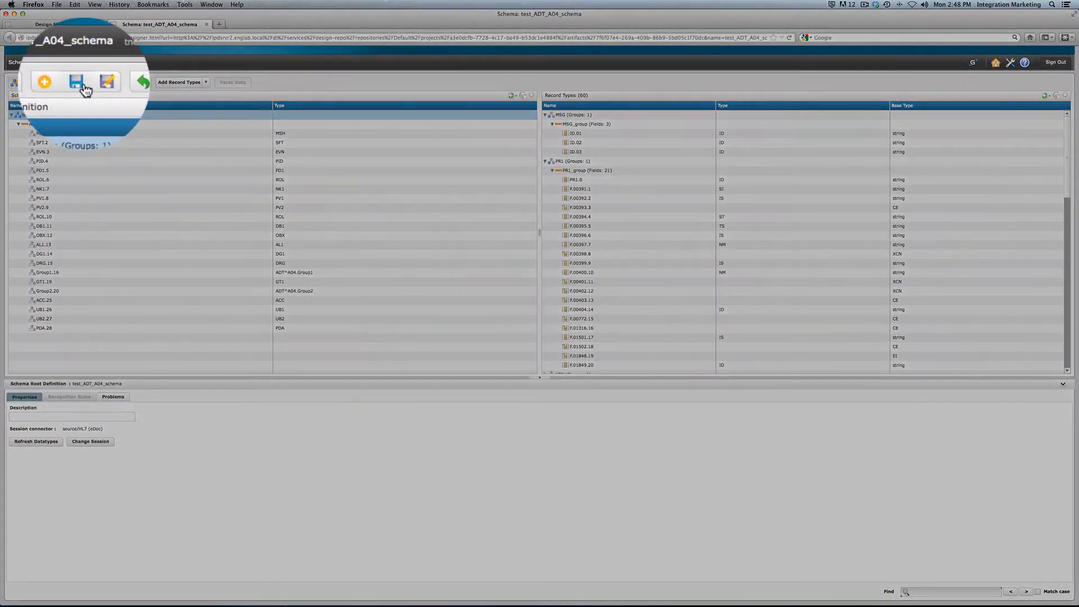
{"action": "left_click", "coordinate": [80, 83]}
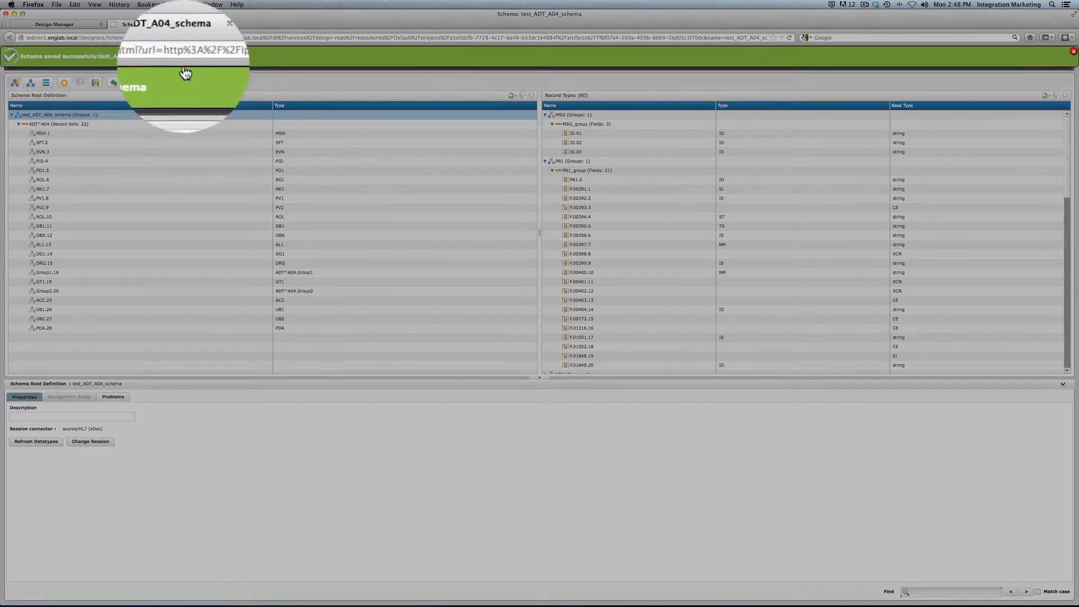
{"action": "left_click", "coordinate": [206, 24]}
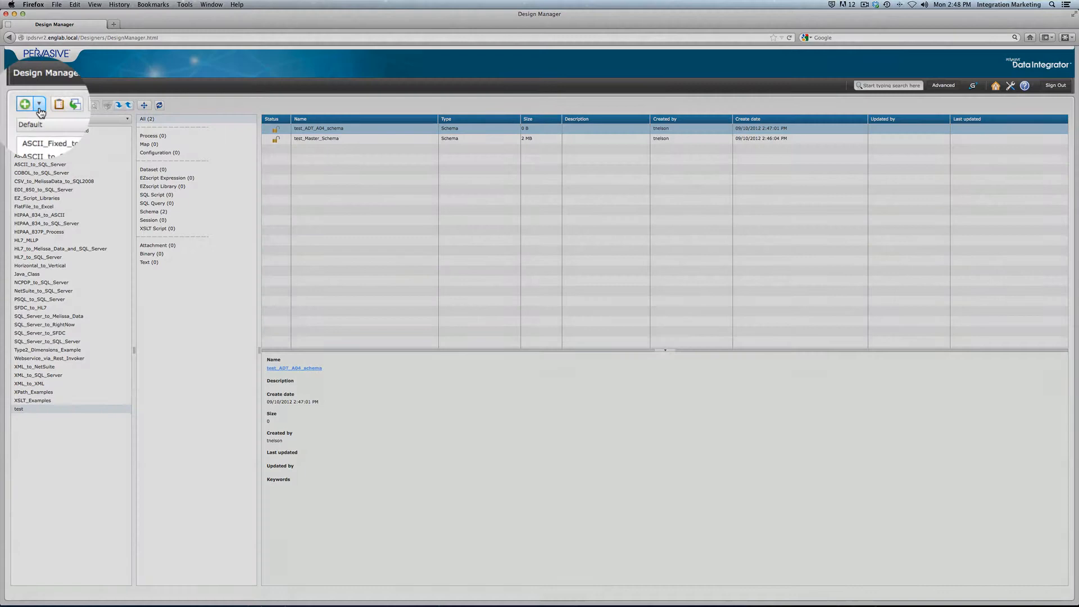
Step: Add a new source dataset named test_ADT_A04 to the test project and open its designer
{"action": "left_click", "coordinate": [39, 105]}
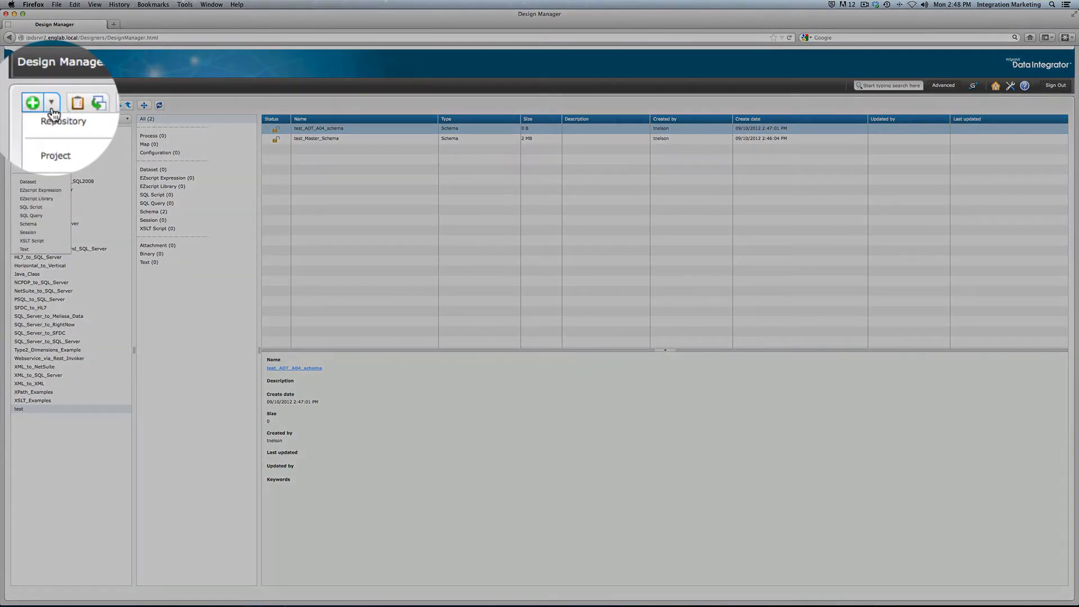
{"action": "mouse_move", "coordinate": [56, 122]}
{"action": "left_click", "coordinate": [53, 183]}
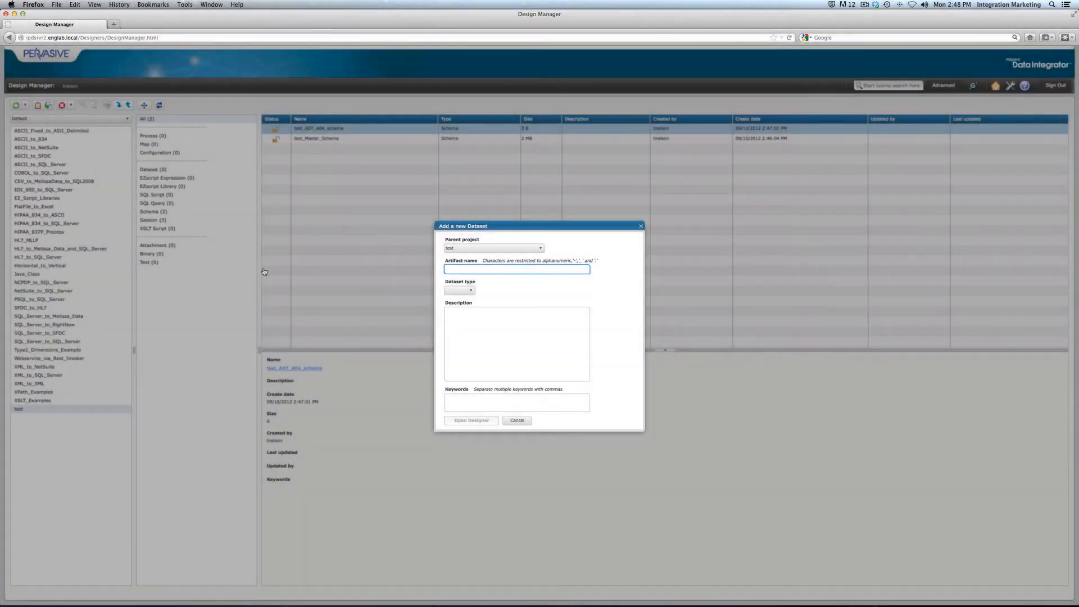
{"action": "type", "text": "test_ADT_A04"}
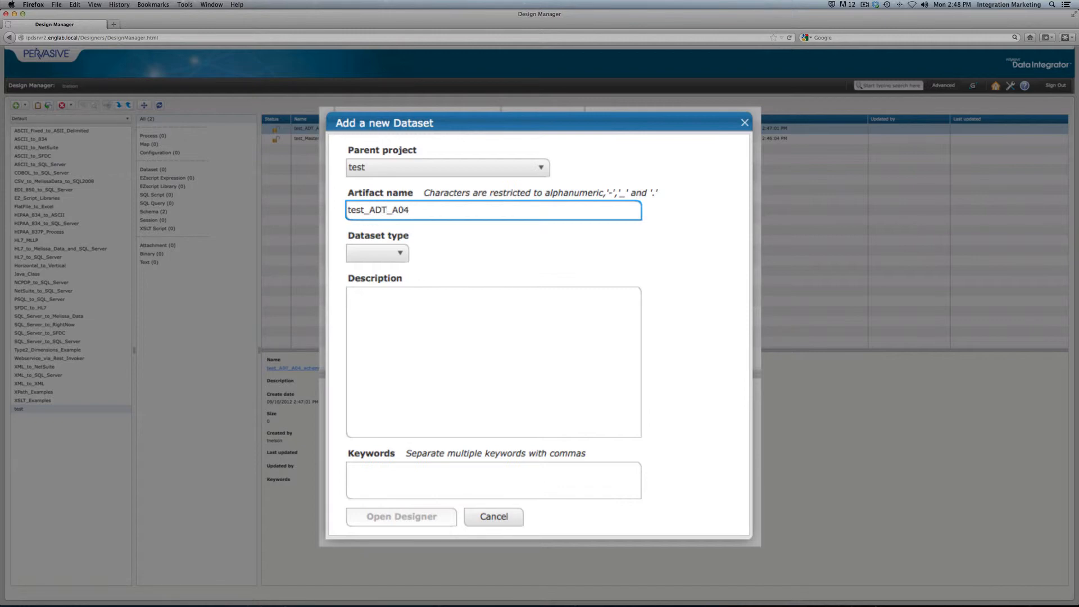
{"action": "left_click", "coordinate": [358, 254]}
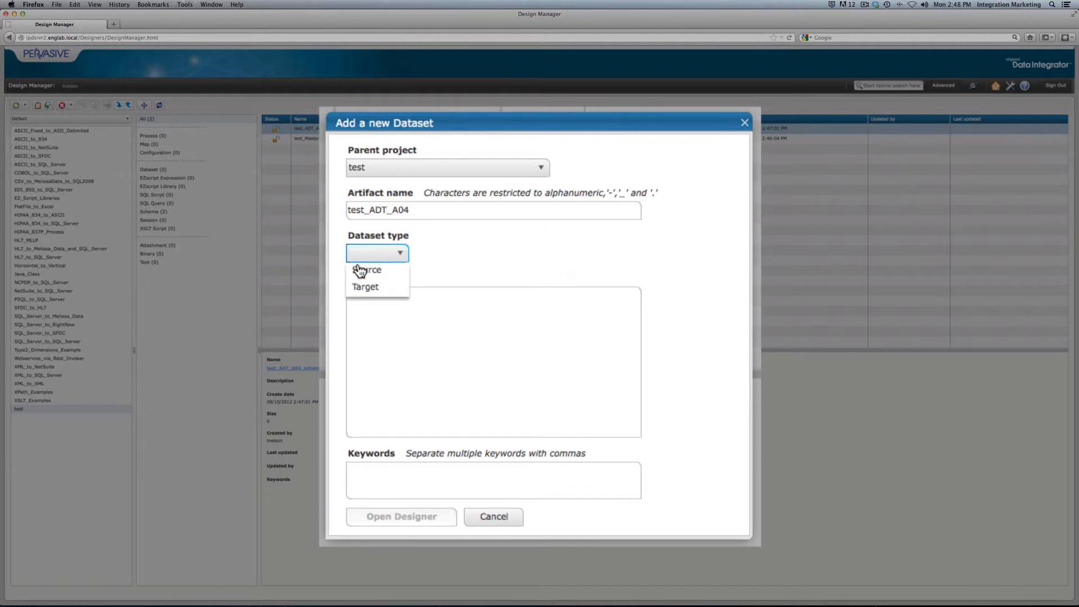
{"action": "left_click", "coordinate": [364, 271]}
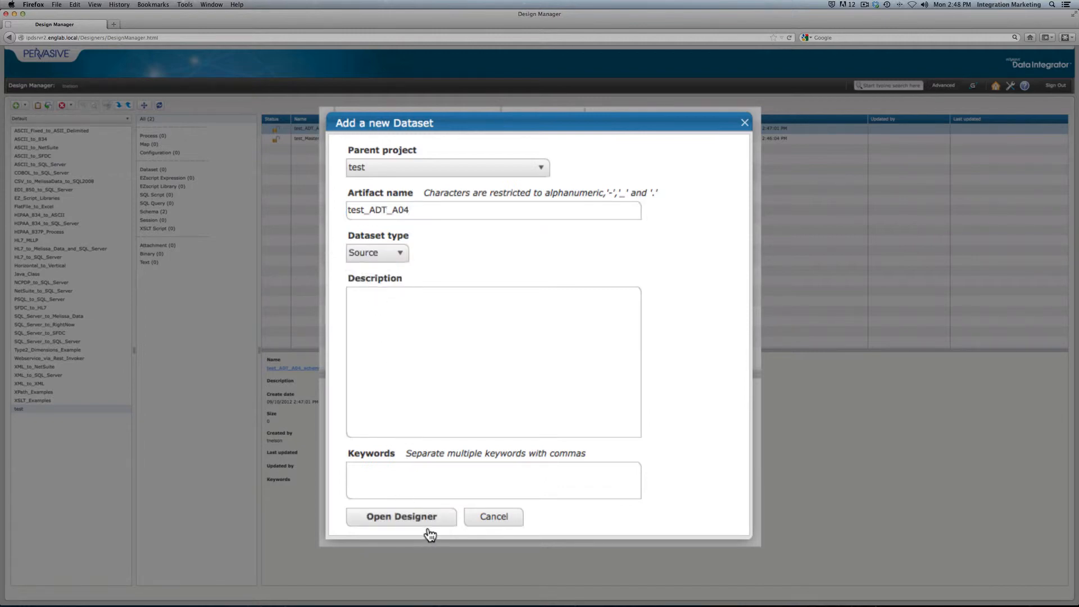
{"action": "left_click", "coordinate": [480, 425]}
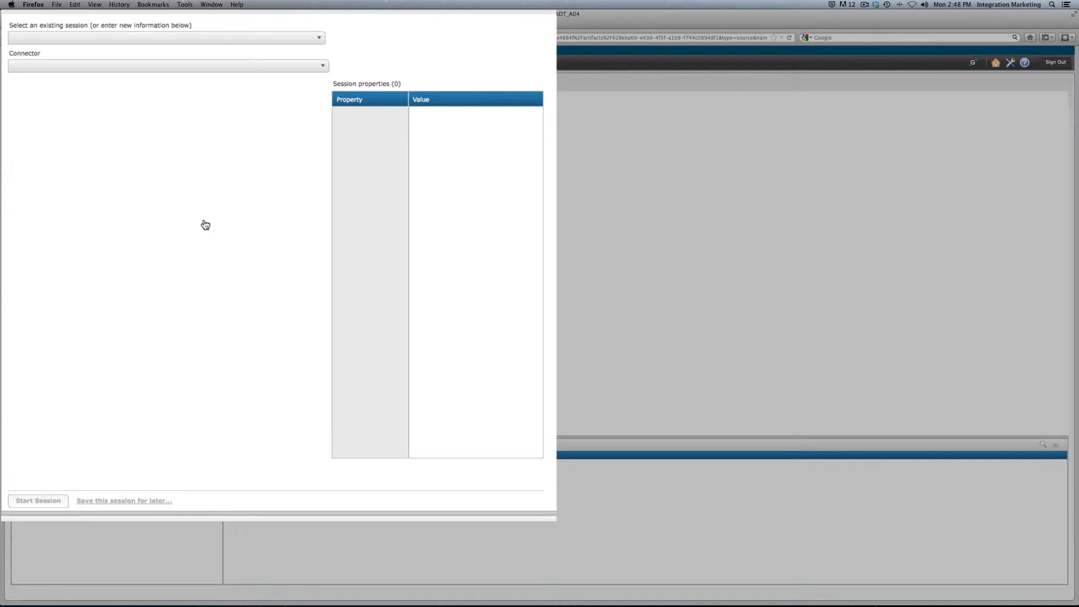
Step: Choose HL7 (eDoc) as the dataset's connector and start the session
{"action": "left_click", "coordinate": [199, 71]}
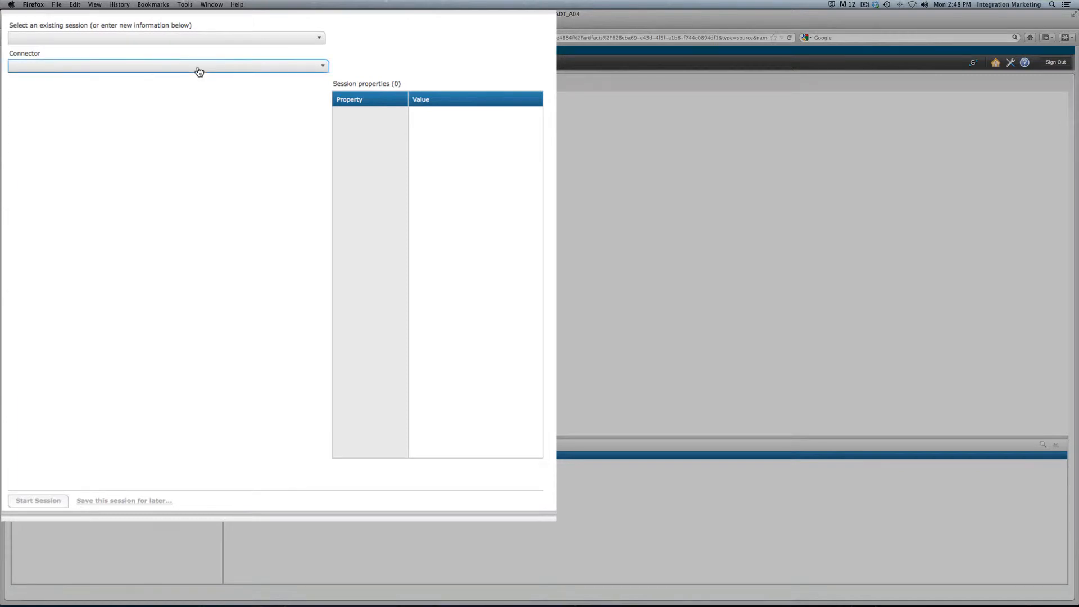
{"action": "left_click", "coordinate": [199, 71]}
{"action": "key", "text": "h"}
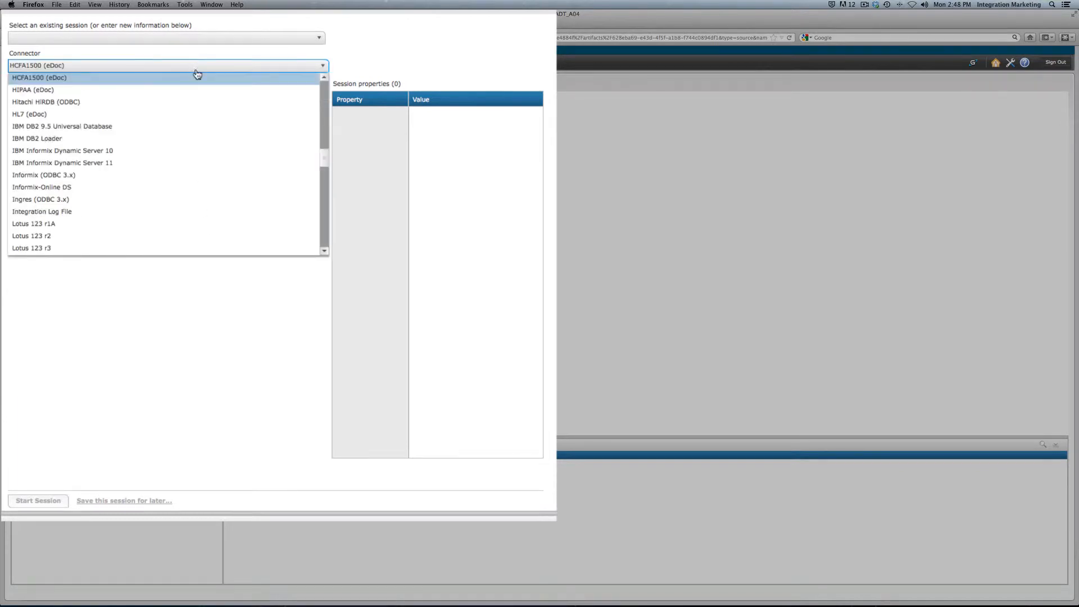
{"action": "left_click", "coordinate": [121, 114]}
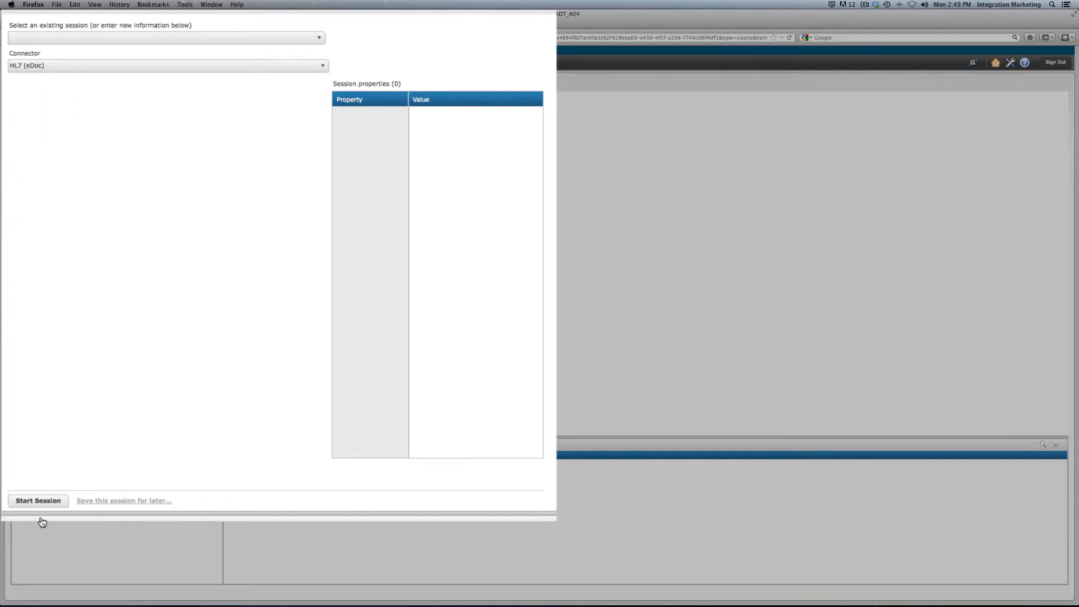
{"action": "left_click", "coordinate": [46, 503]}
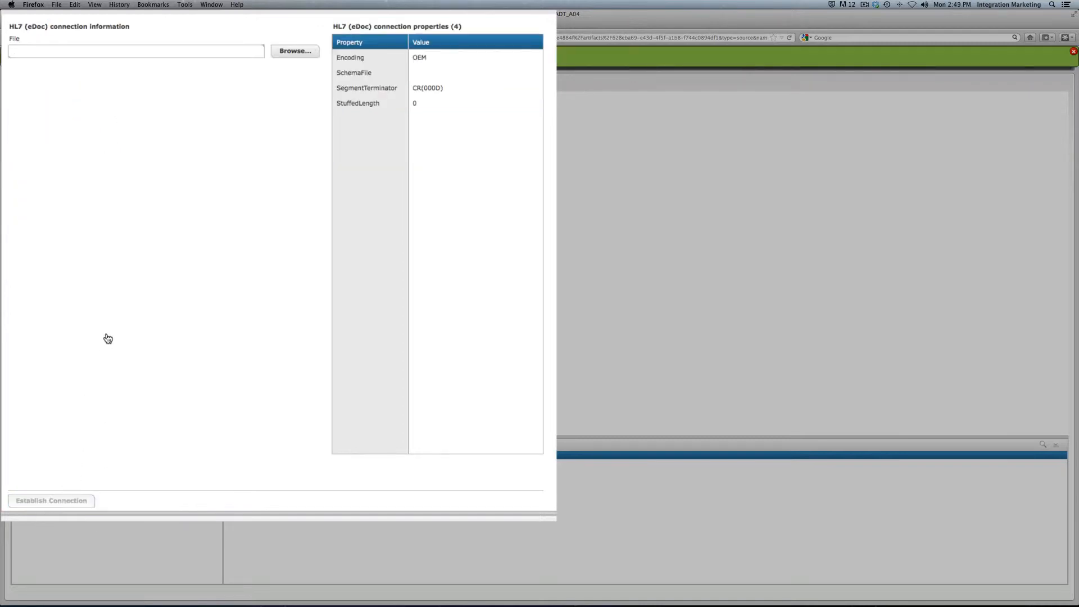
Step: Set the connection's SchemaFile property to test_ADT_A04_schema
{"action": "left_click", "coordinate": [538, 76]}
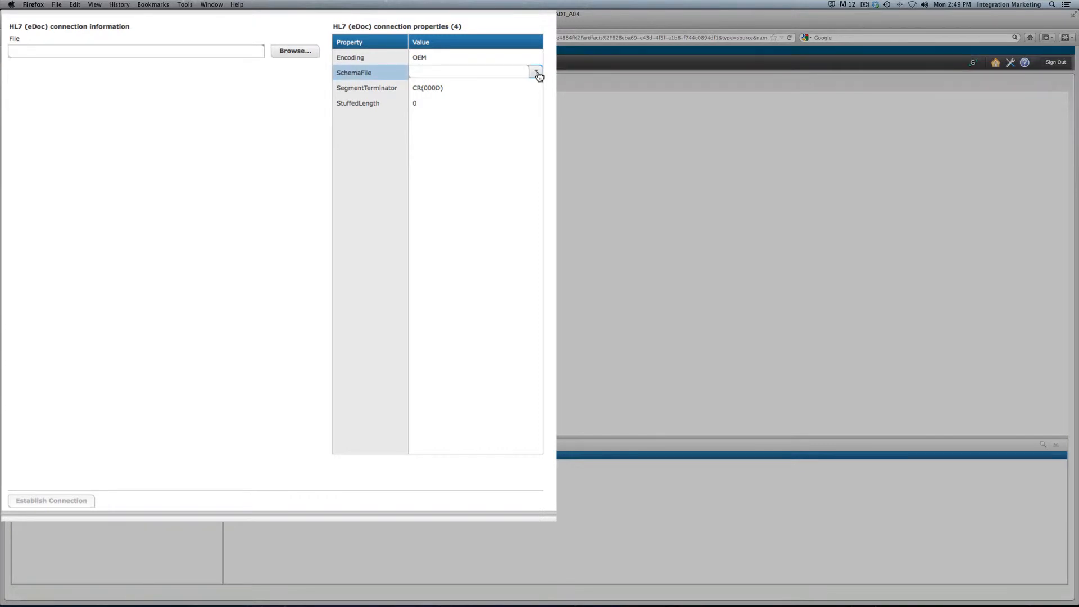
{"action": "left_click", "coordinate": [537, 73]}
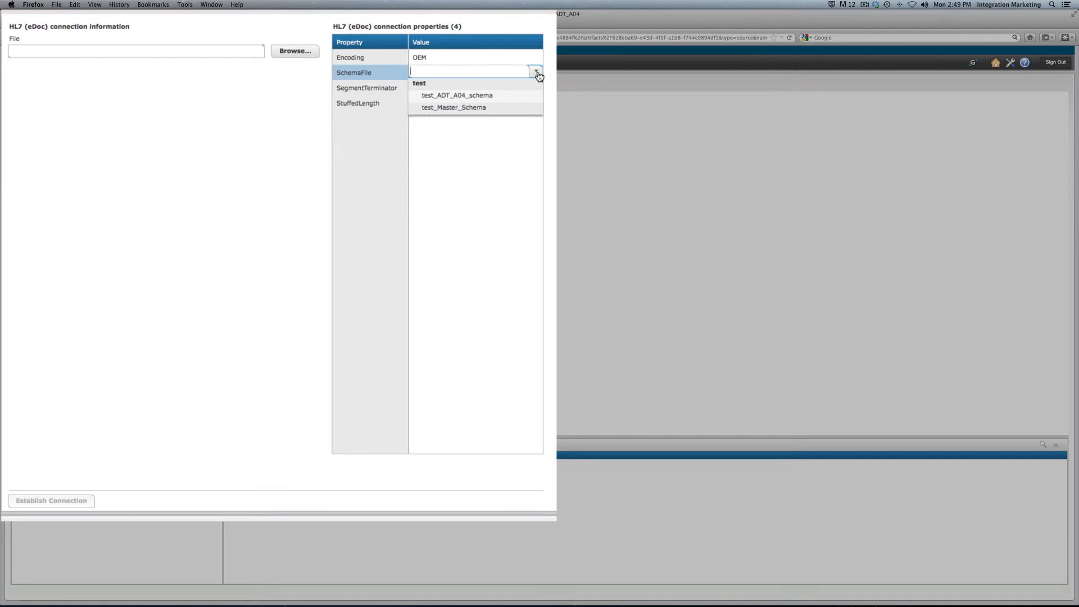
{"action": "left_click", "coordinate": [494, 97]}
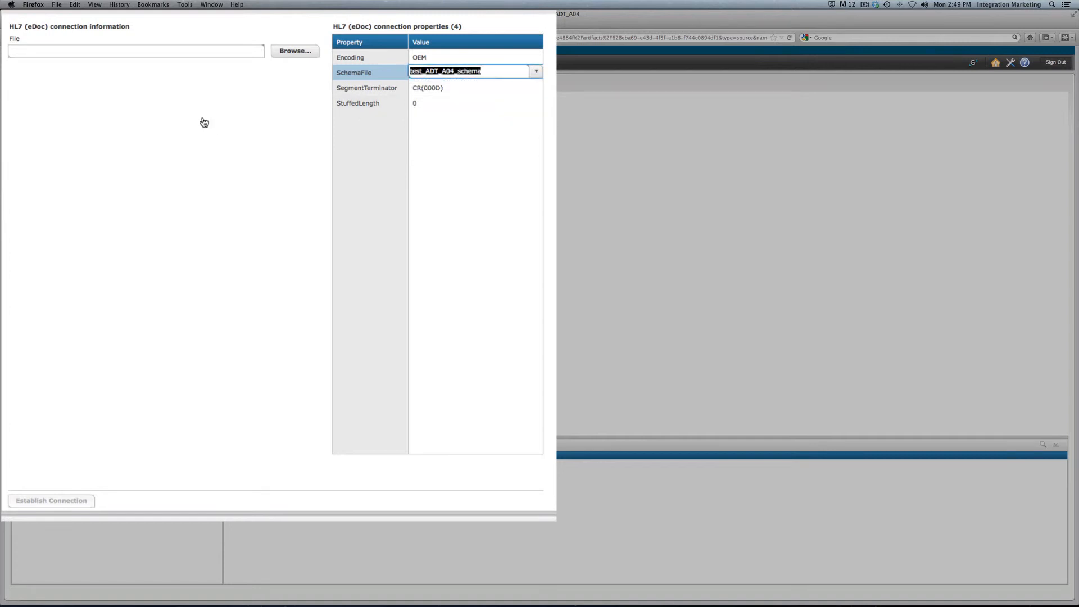
Step: Select ADT_2.4.txt from Shared_Directory/HL7_to_SQL_Server/Data as the source file and establish the connection
{"action": "left_click", "coordinate": [284, 52]}
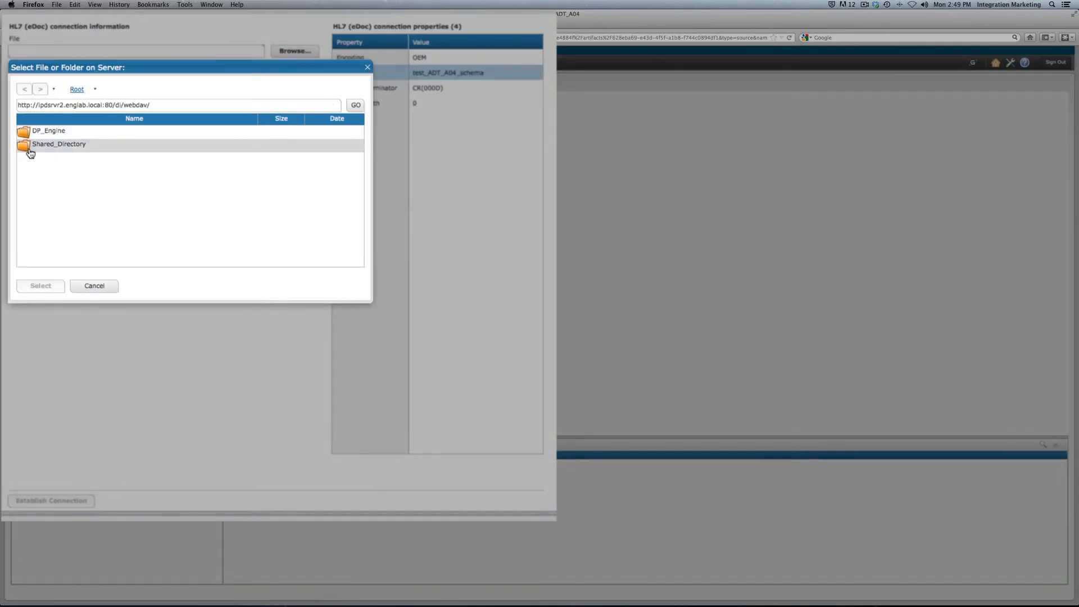
{"action": "double_click", "coordinate": [27, 147]}
{"action": "left_click_drag", "start_coordinate": [364, 165], "coordinate": [353, 216]}
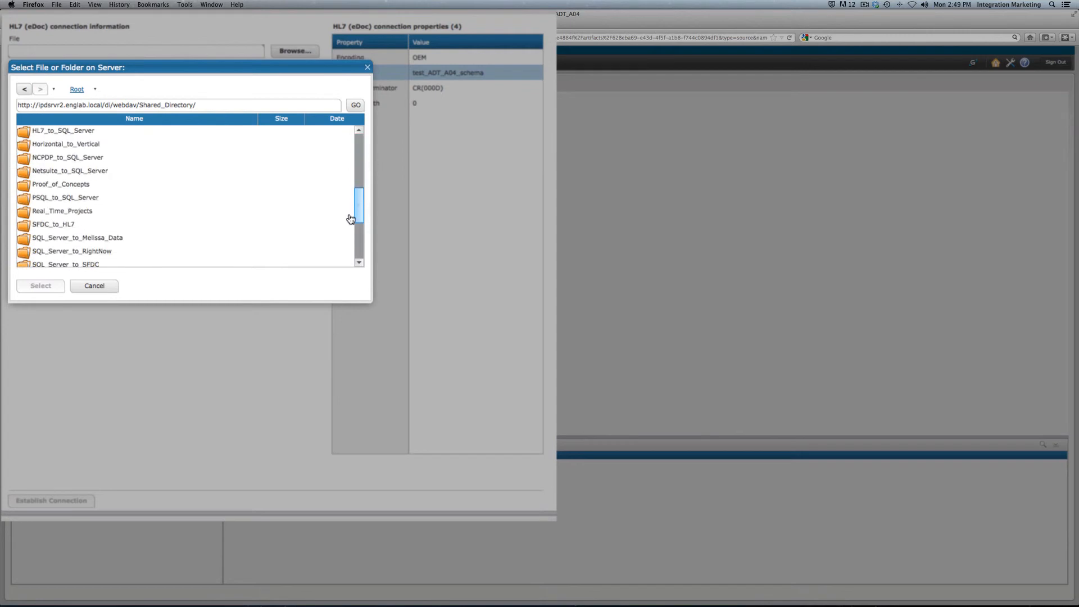
{"action": "double_click", "coordinate": [67, 129]}
{"action": "double_click", "coordinate": [63, 134]}
{"action": "left_click", "coordinate": [62, 133]}
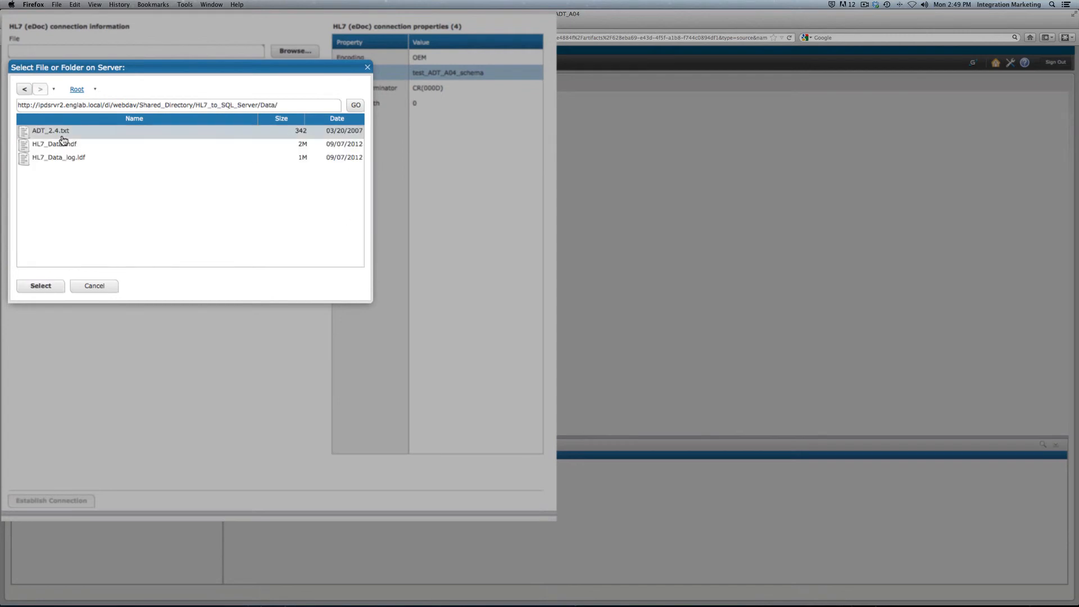
{"action": "left_click", "coordinate": [43, 285]}
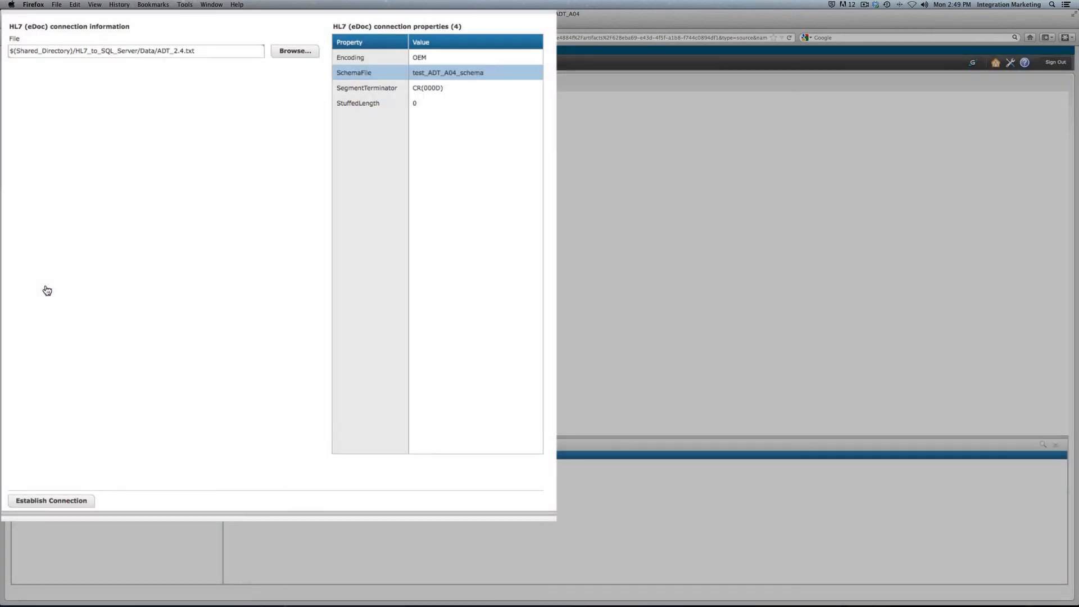
{"action": "left_click", "coordinate": [71, 500]}
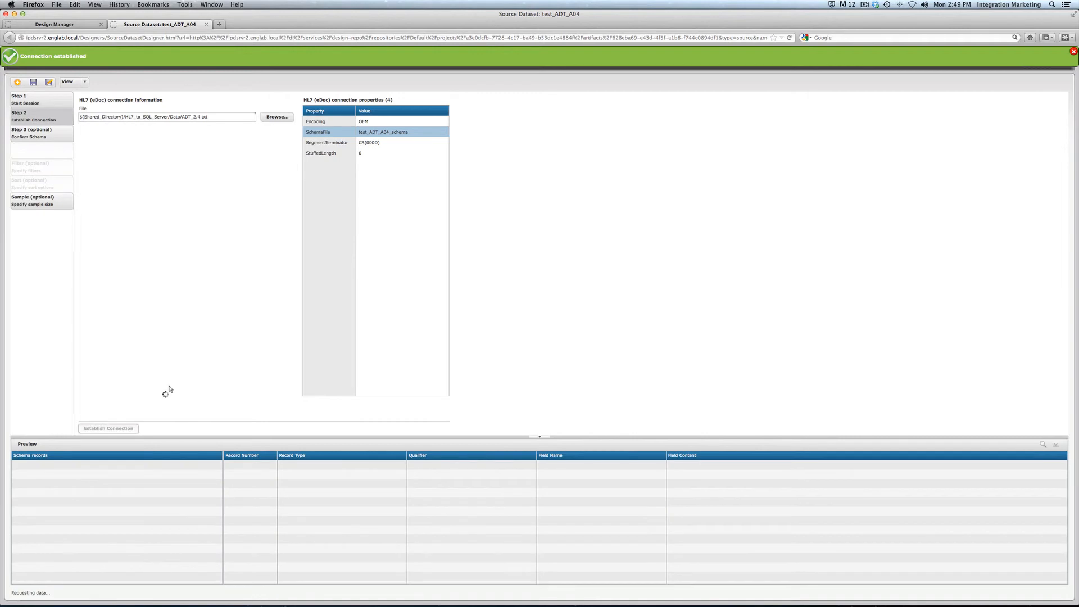
Step: Enlarge the data preview area, and inspect the SFT.2 fields of the test_ADT_A04 schema in the Confirm Schema step
{"action": "left_click_drag", "start_coordinate": [155, 352], "coordinate": [154, 288]}
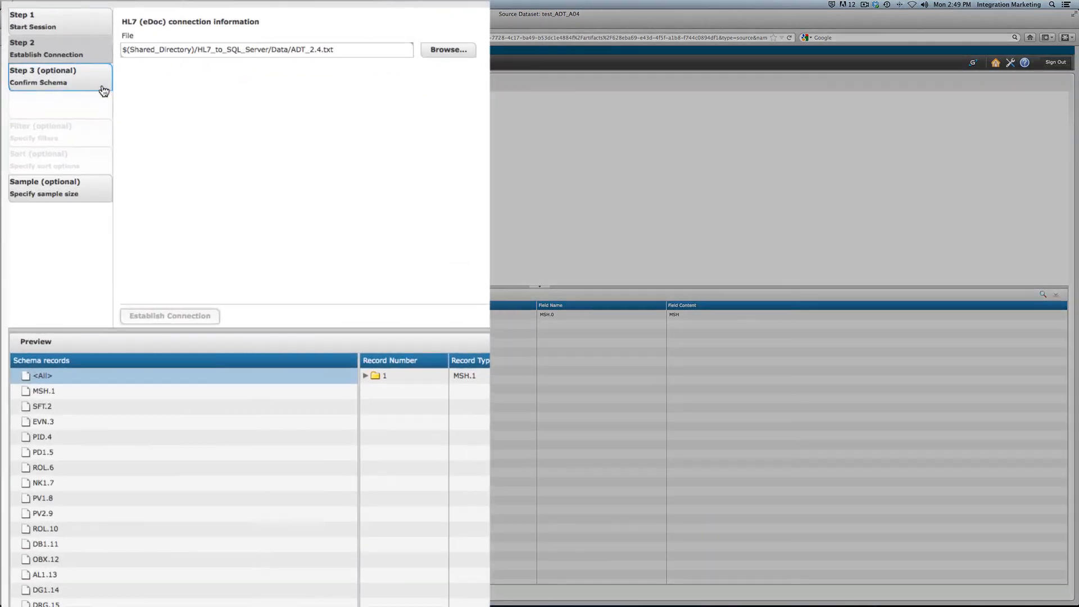
{"action": "left_click", "coordinate": [67, 137]}
{"action": "left_click", "coordinate": [127, 82]}
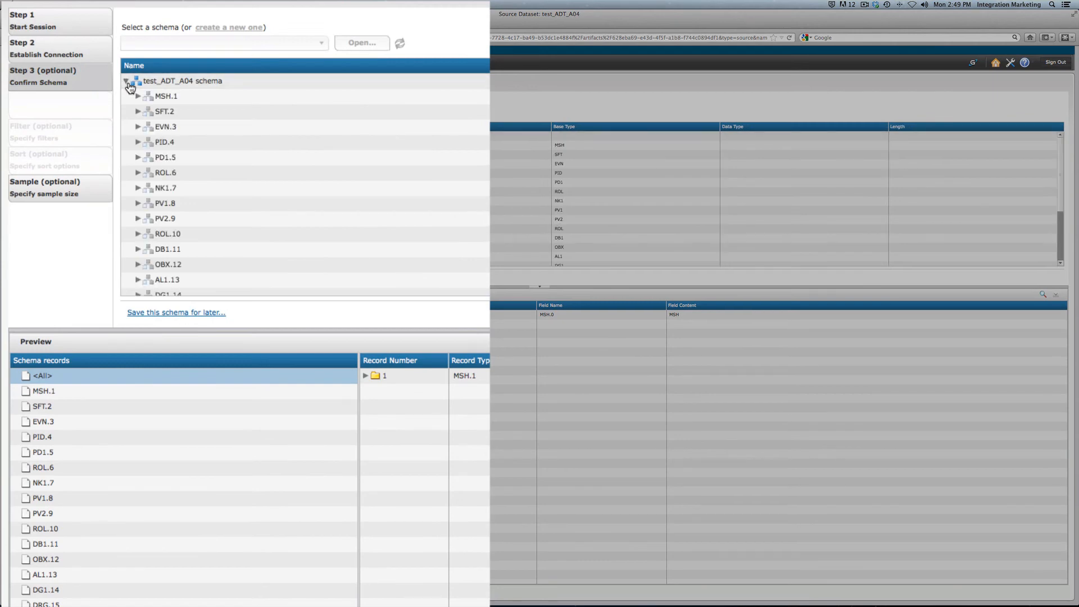
{"action": "left_click", "coordinate": [139, 112]}
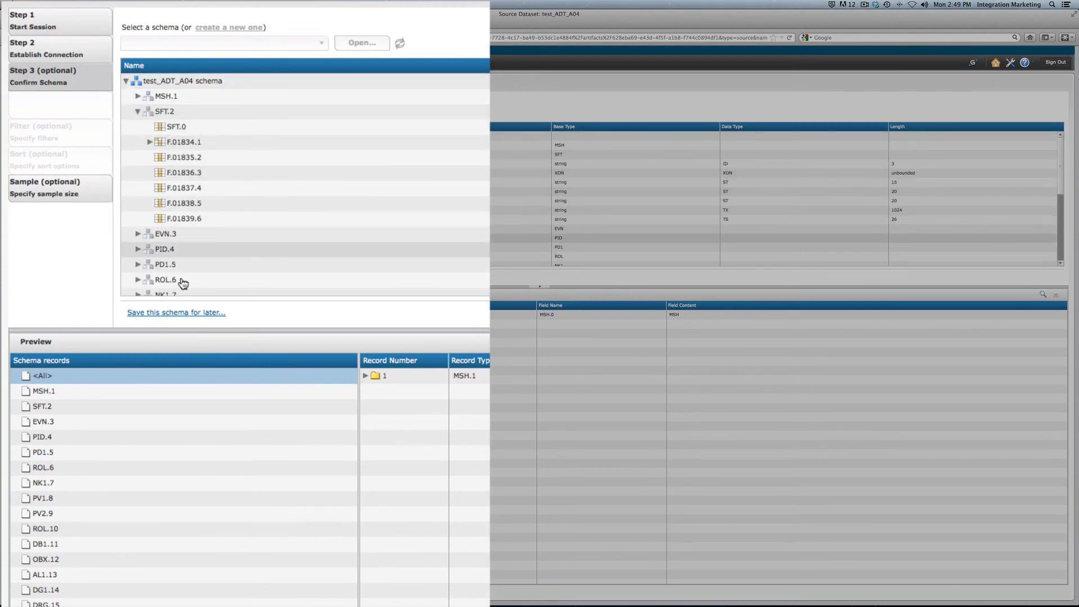
Step: Preview the MSH.1 records and save the dataset
{"action": "left_click", "coordinate": [103, 398]}
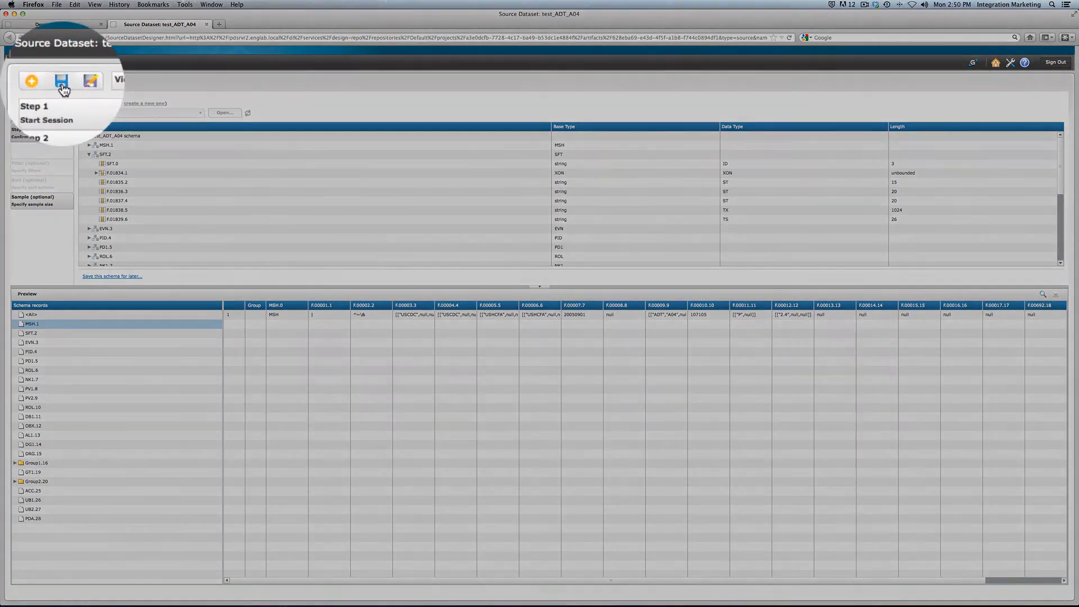
{"action": "left_click", "coordinate": [33, 83]}
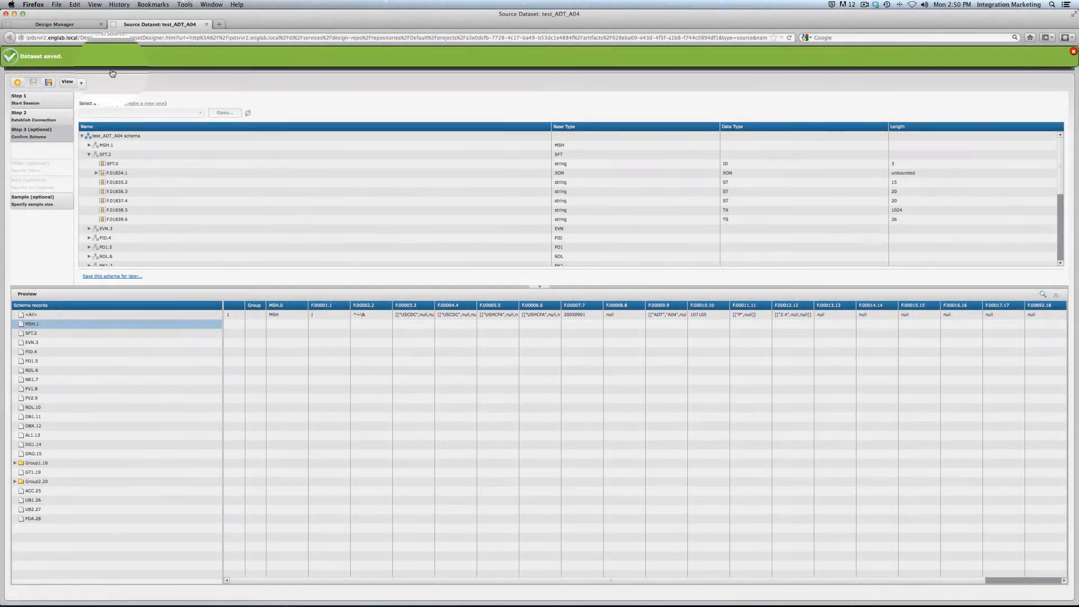